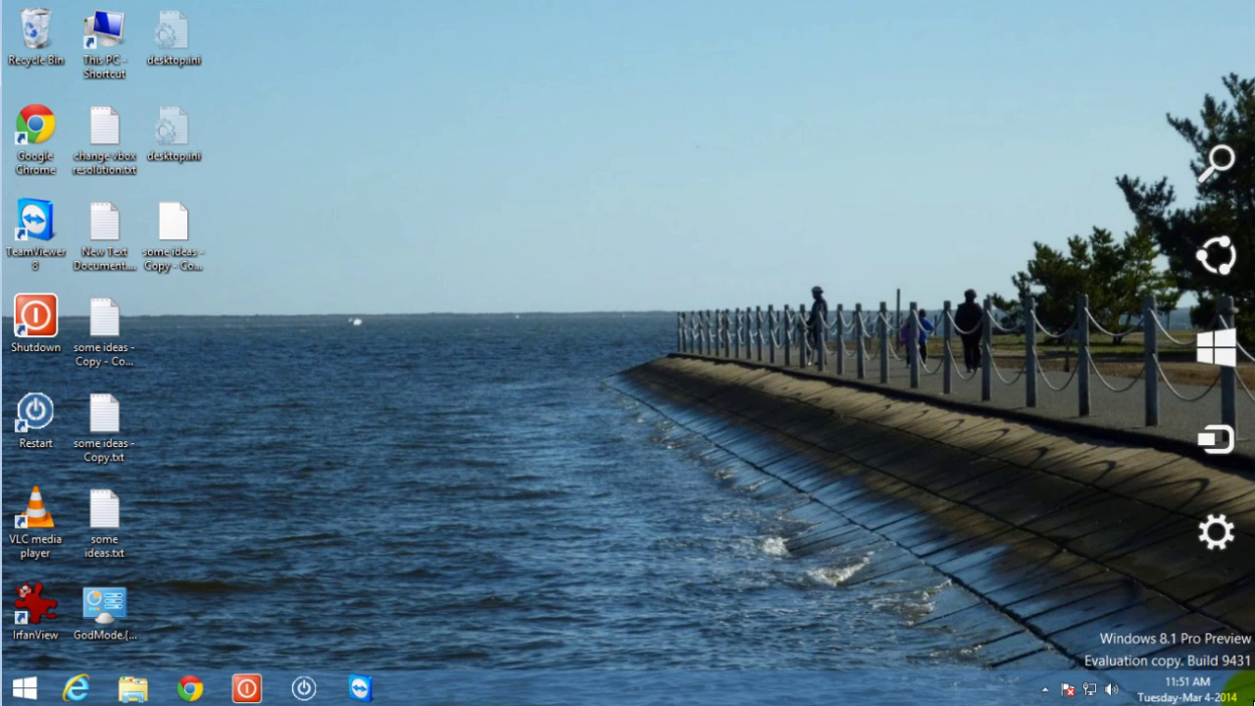
Step: Open PC settings from the Settings charm and go to Ease of Access
left_click(1224, 553)
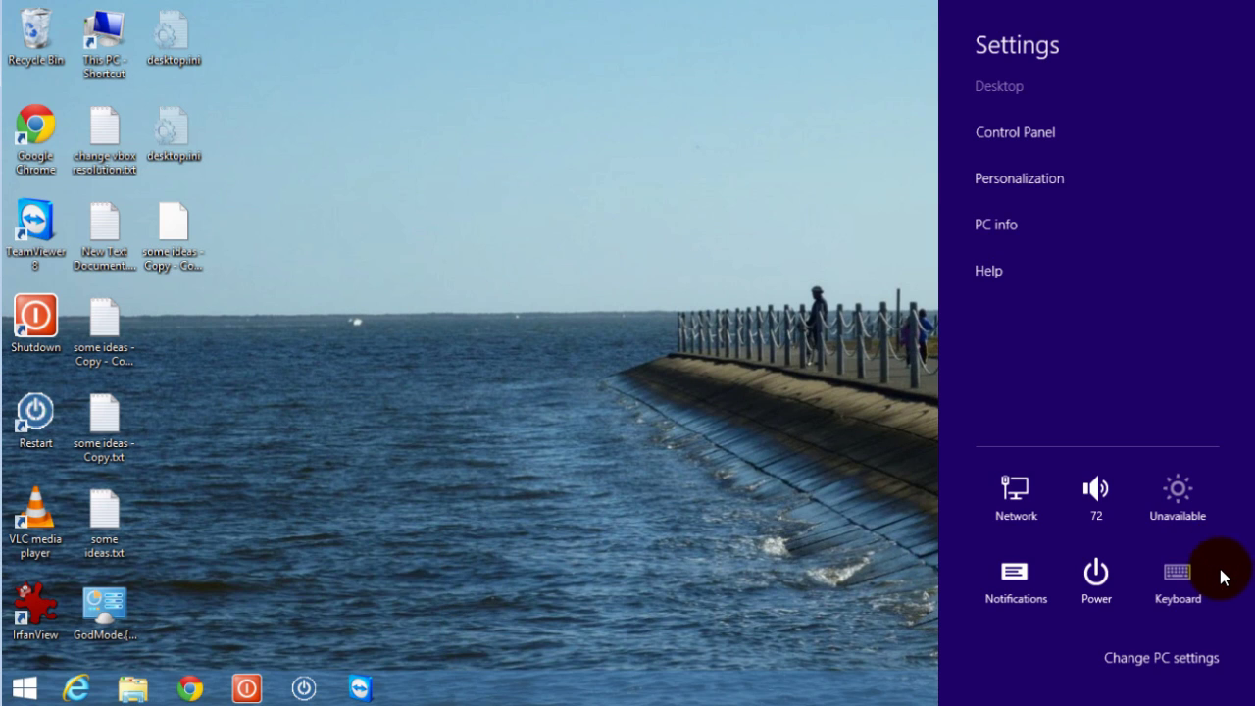
left_click(1183, 664)
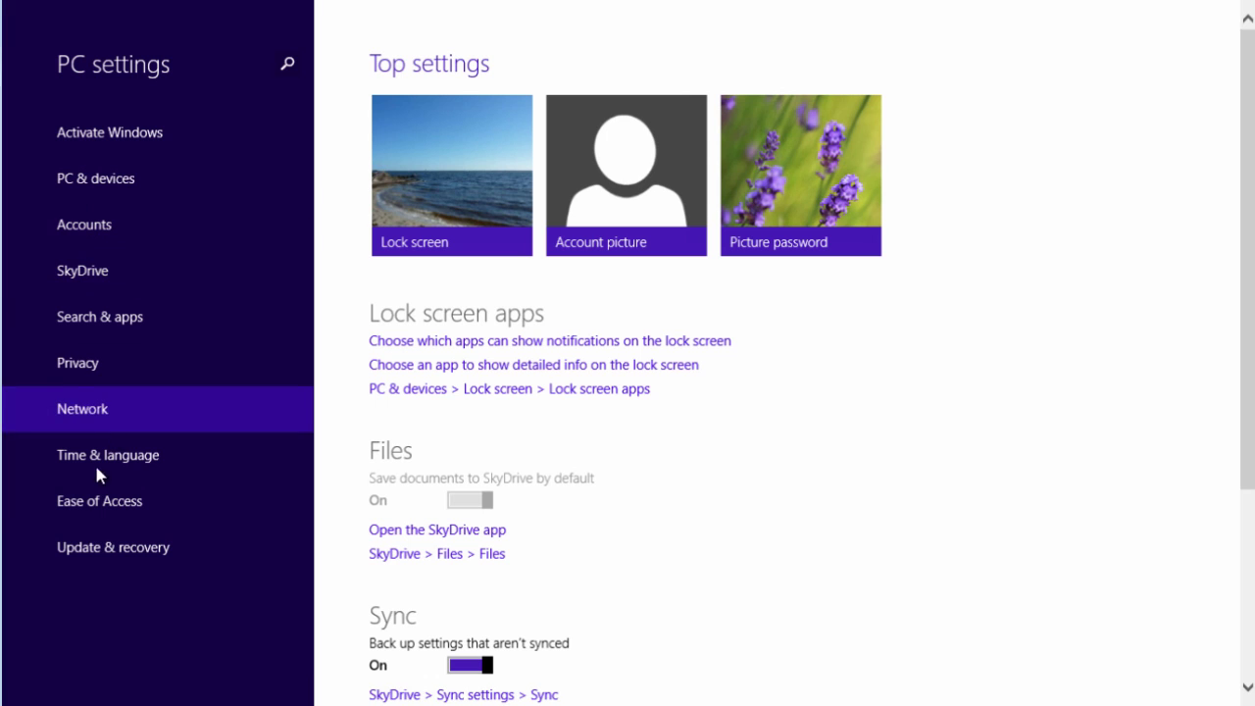
left_click(95, 501)
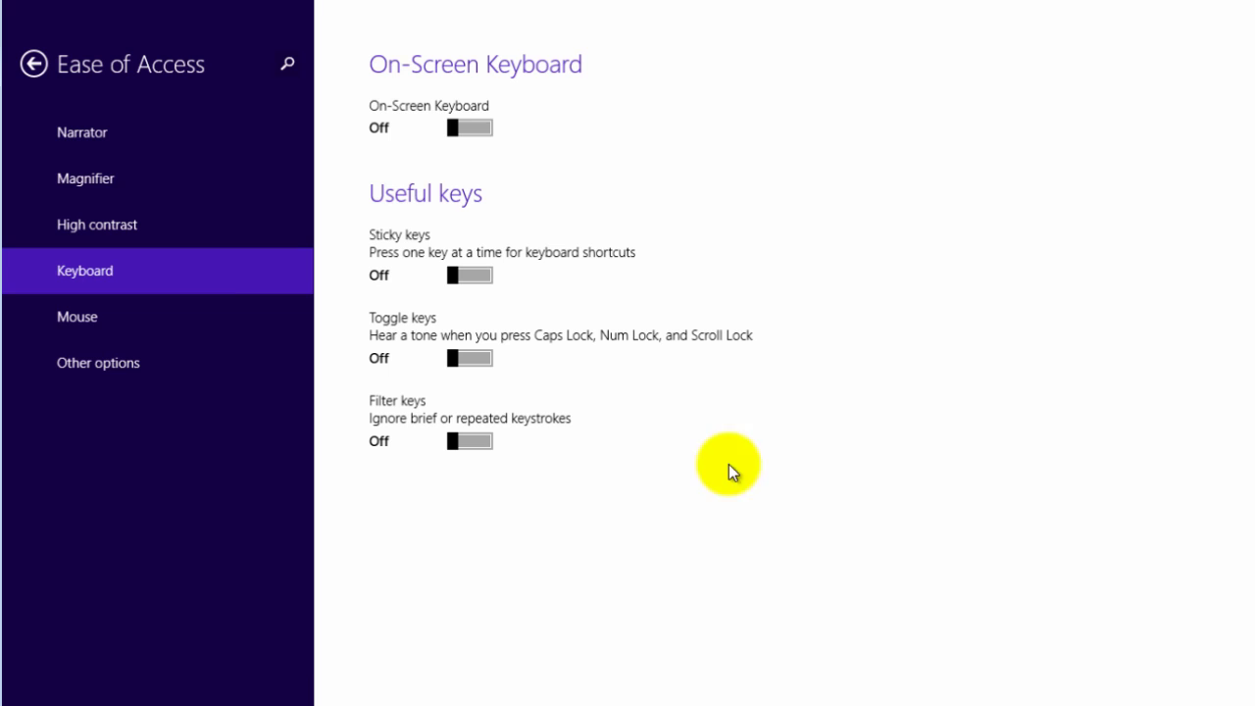
Step: Browse the Narrator and Magnifier pages, then switch On-Screen Keyboard on under Keyboard
left_click(108, 132)
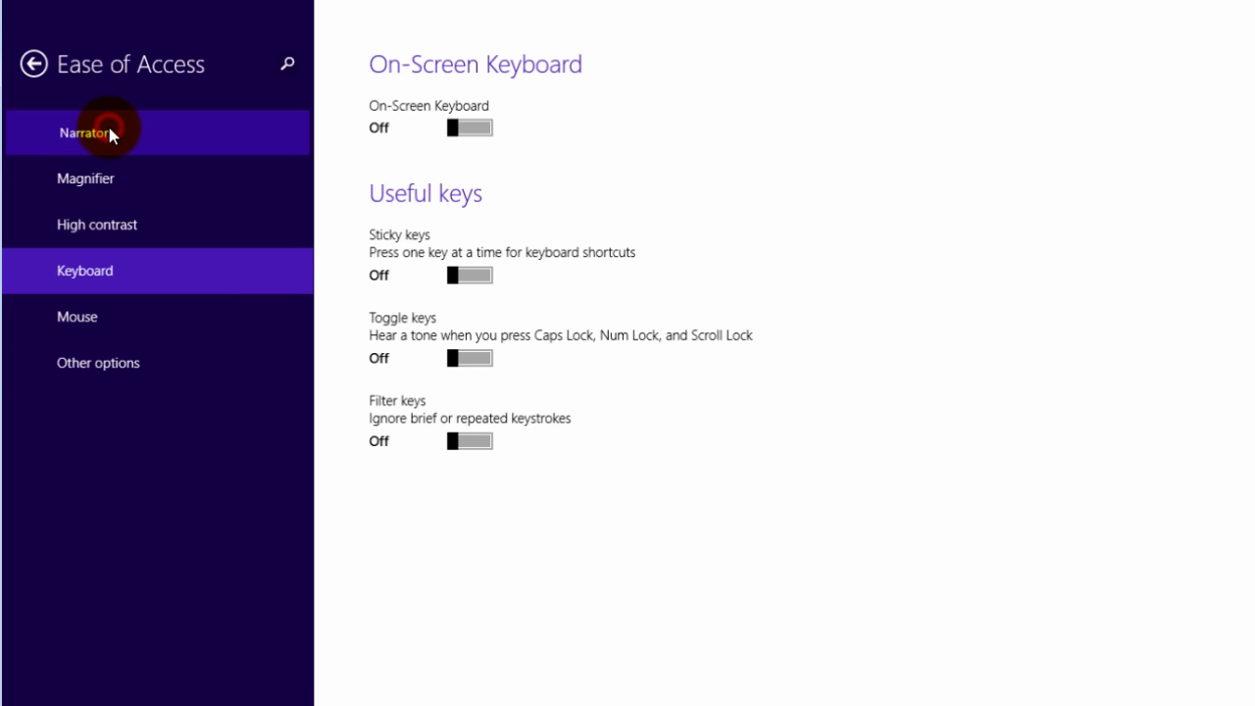
left_click(86, 181)
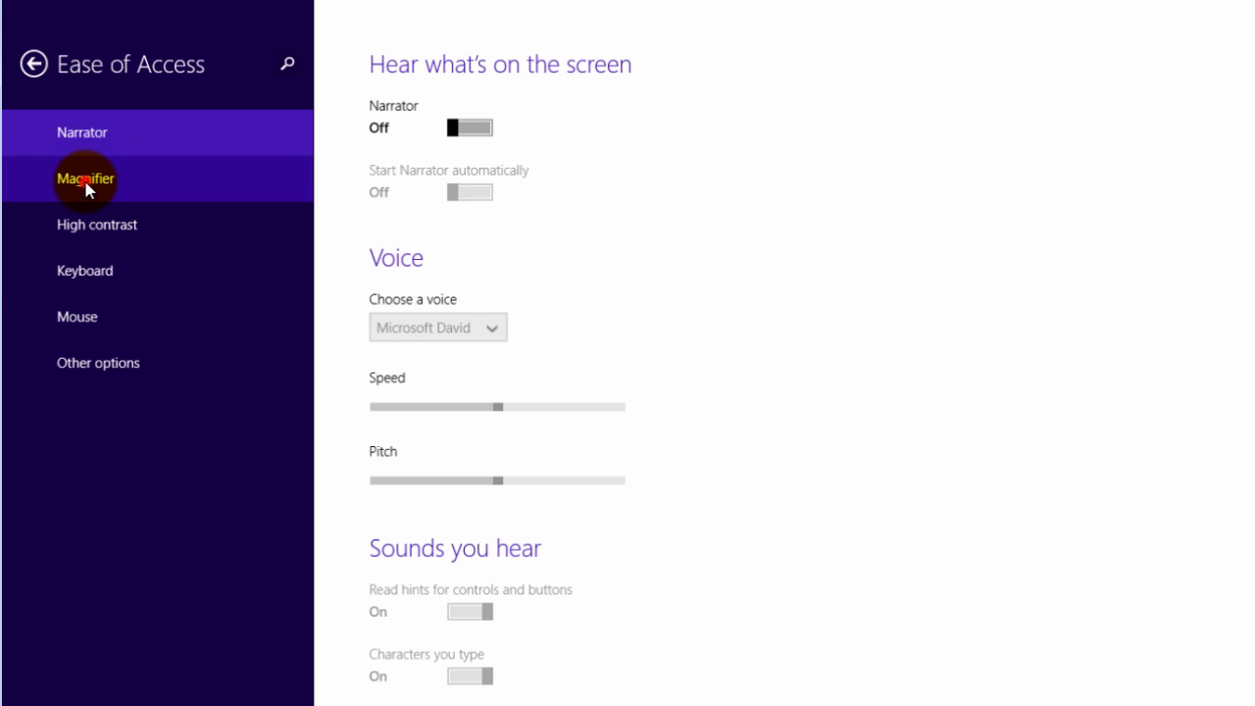
left_click(86, 274)
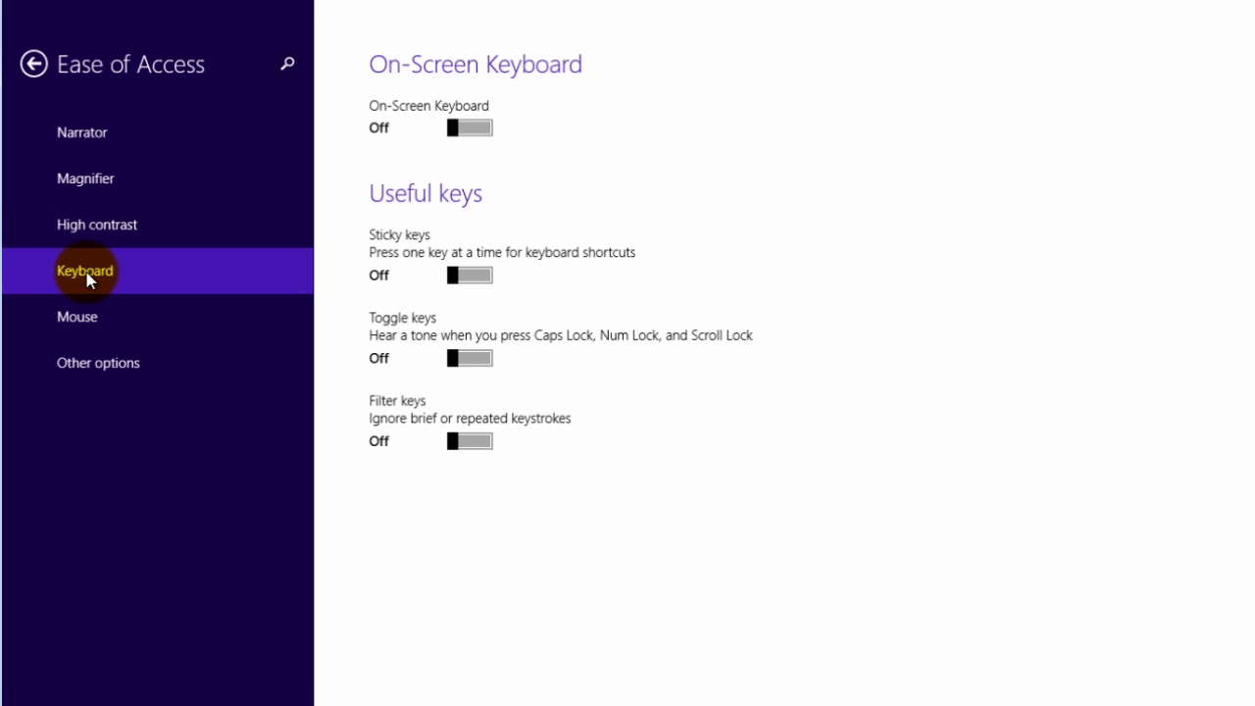
left_click(482, 131)
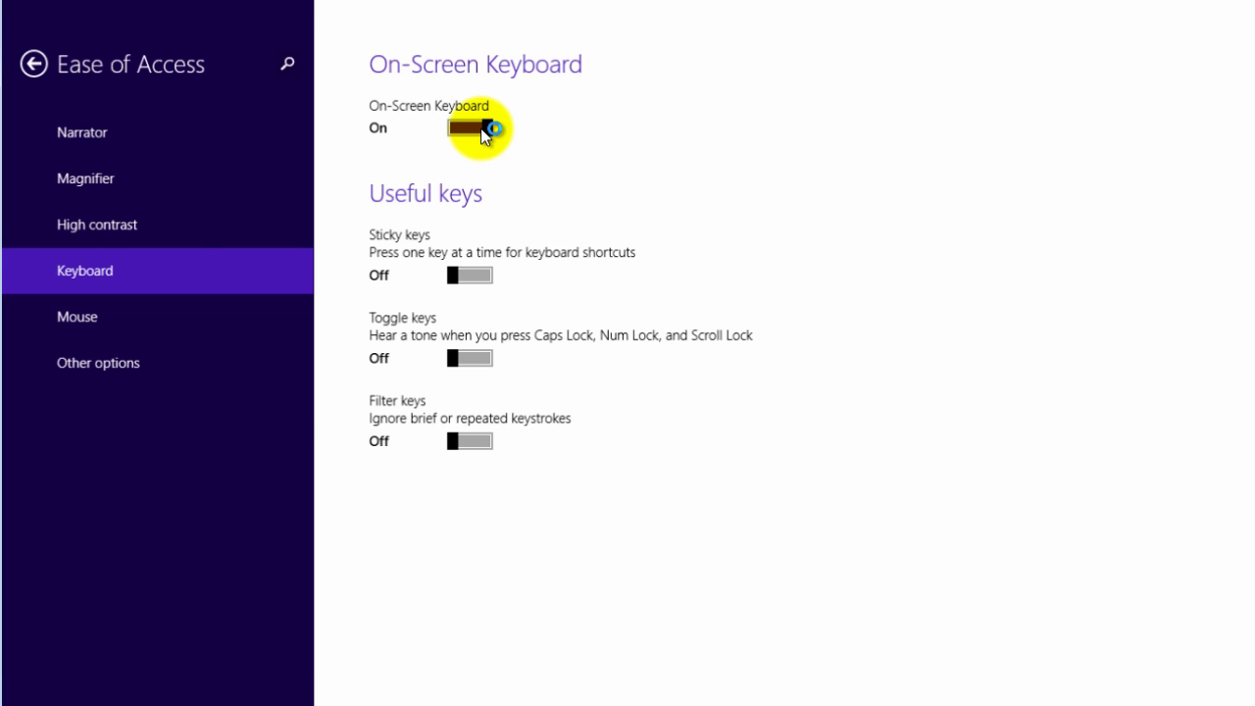
Step: Type a few letters on the On-Screen Keyboard, then switch it off again
left_click(733, 283)
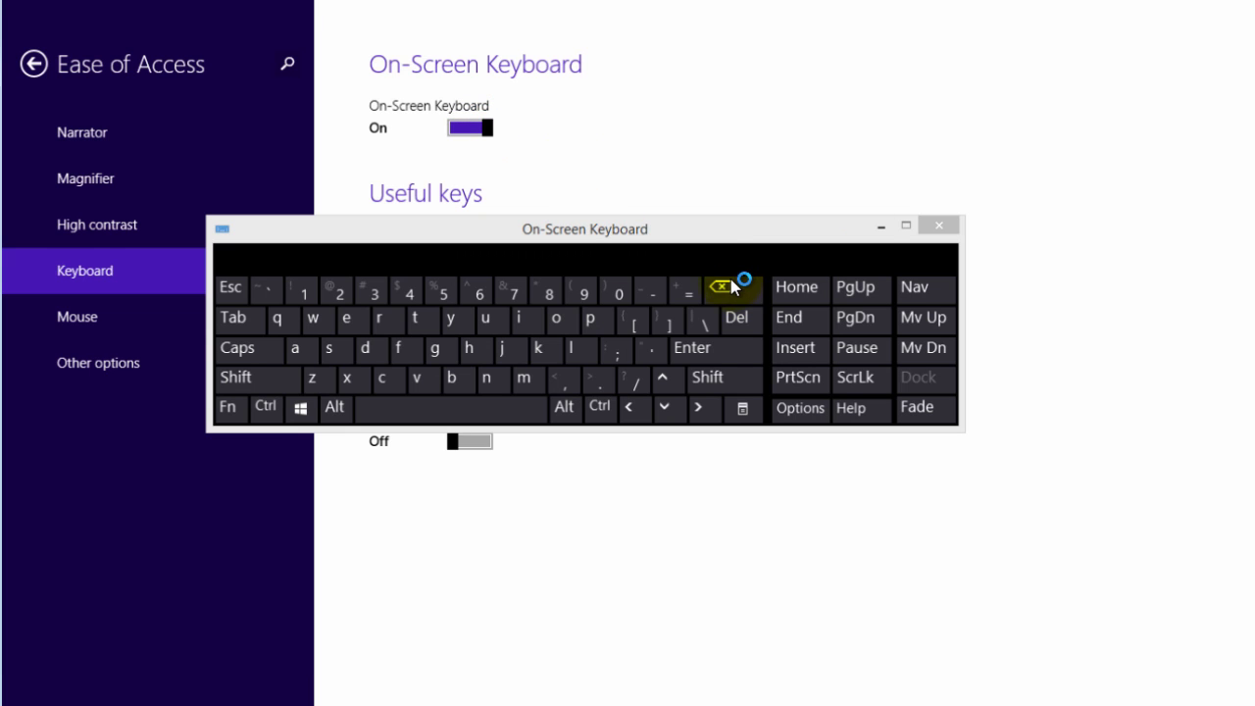
left_click(495, 319)
left_click(459, 331)
left_click(413, 320)
left_click(416, 379)
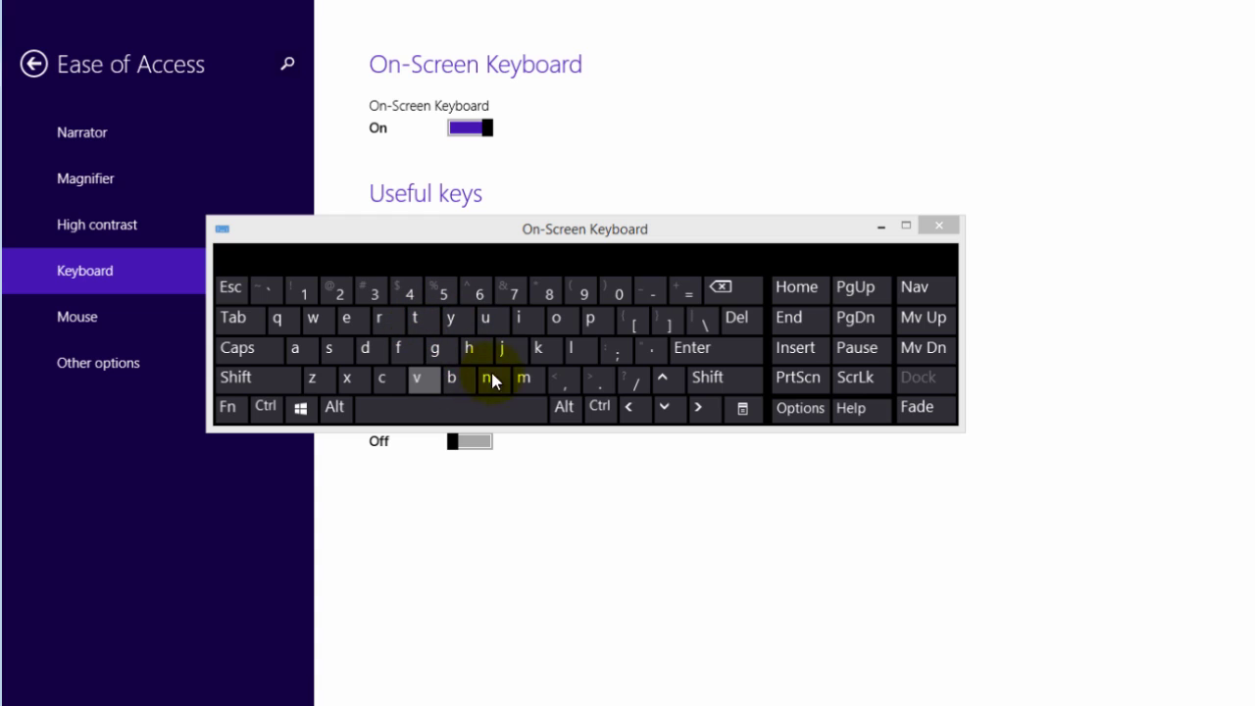
left_click(569, 359)
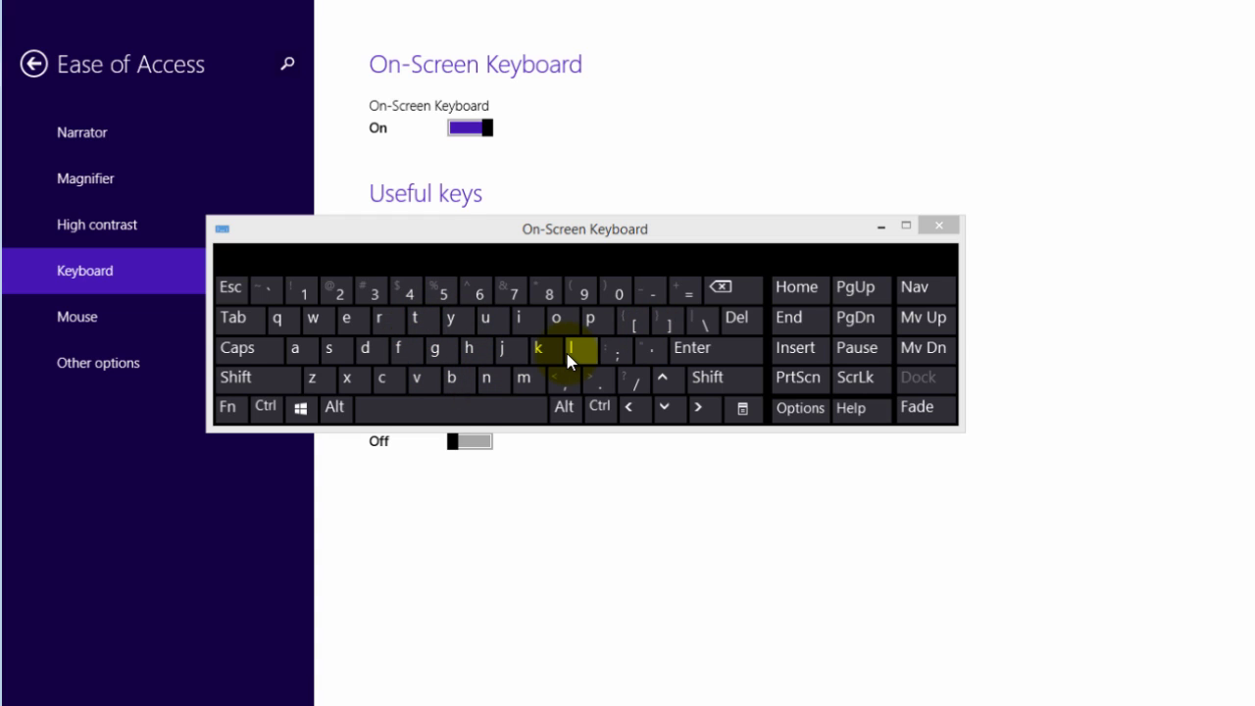
left_click(467, 126)
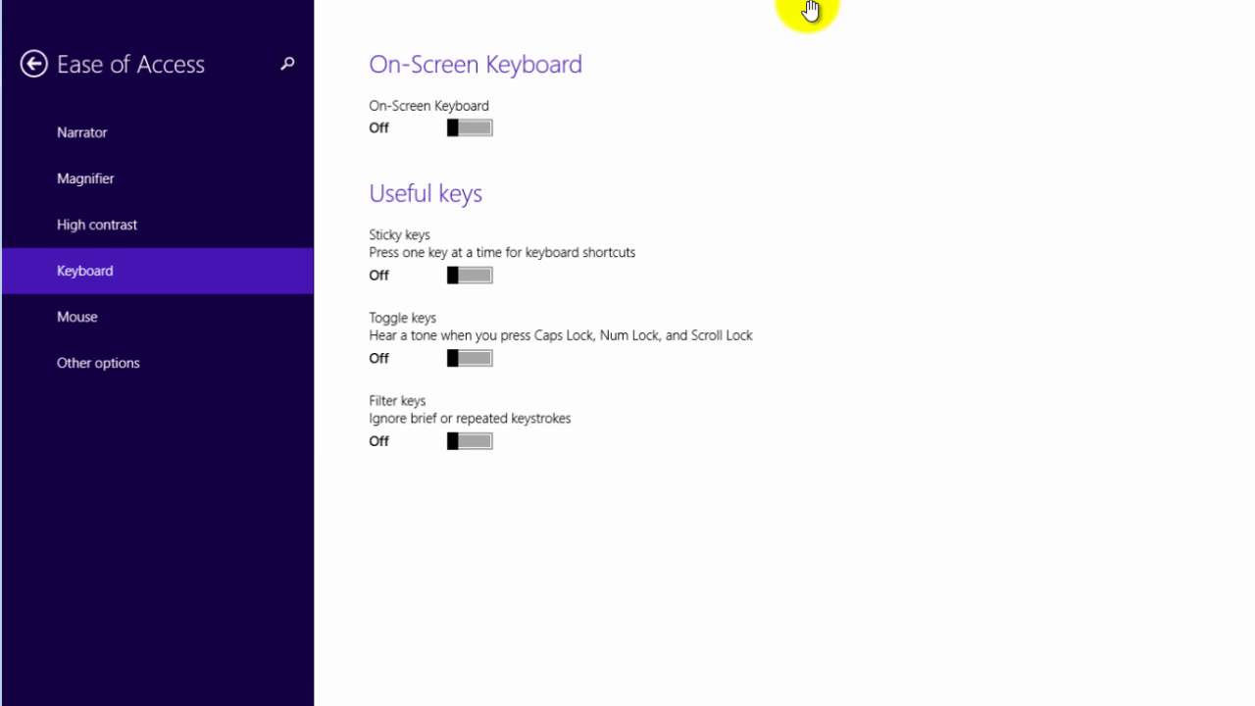
Step: Close PC settings, return to the desktop and open Control Panel from the Settings charm
left_click_drag(810, 10, 796, 637)
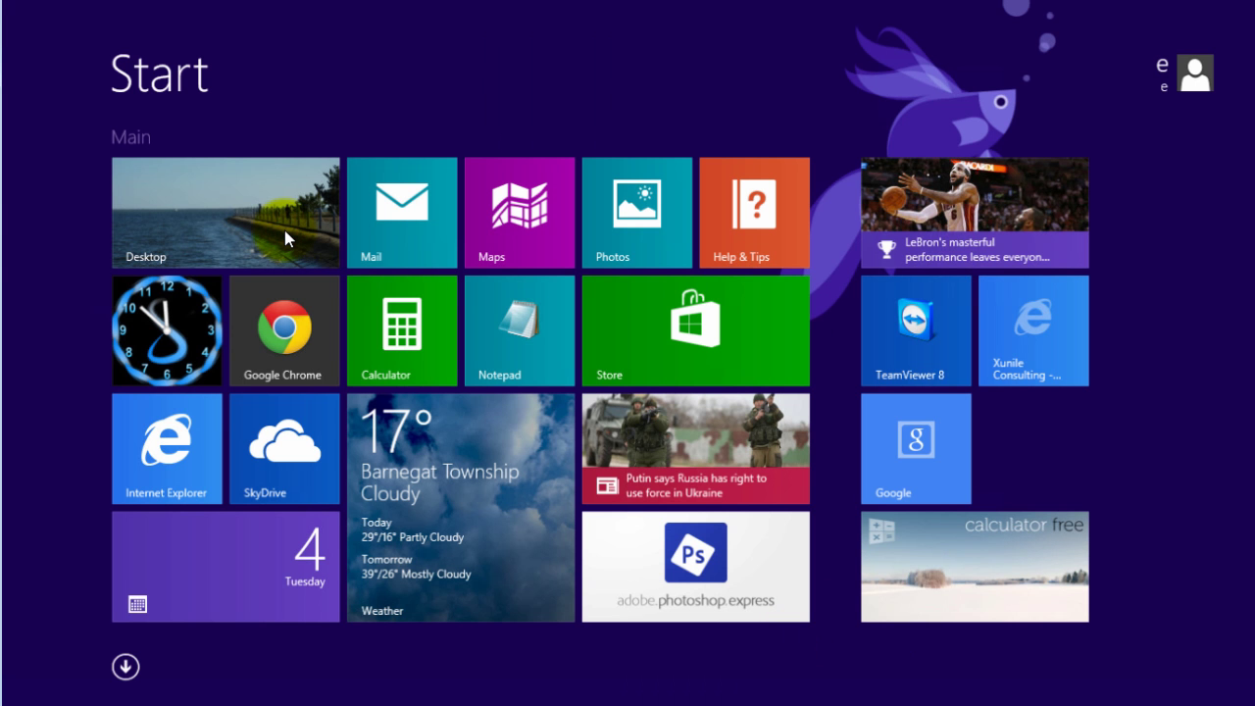
left_click(285, 238)
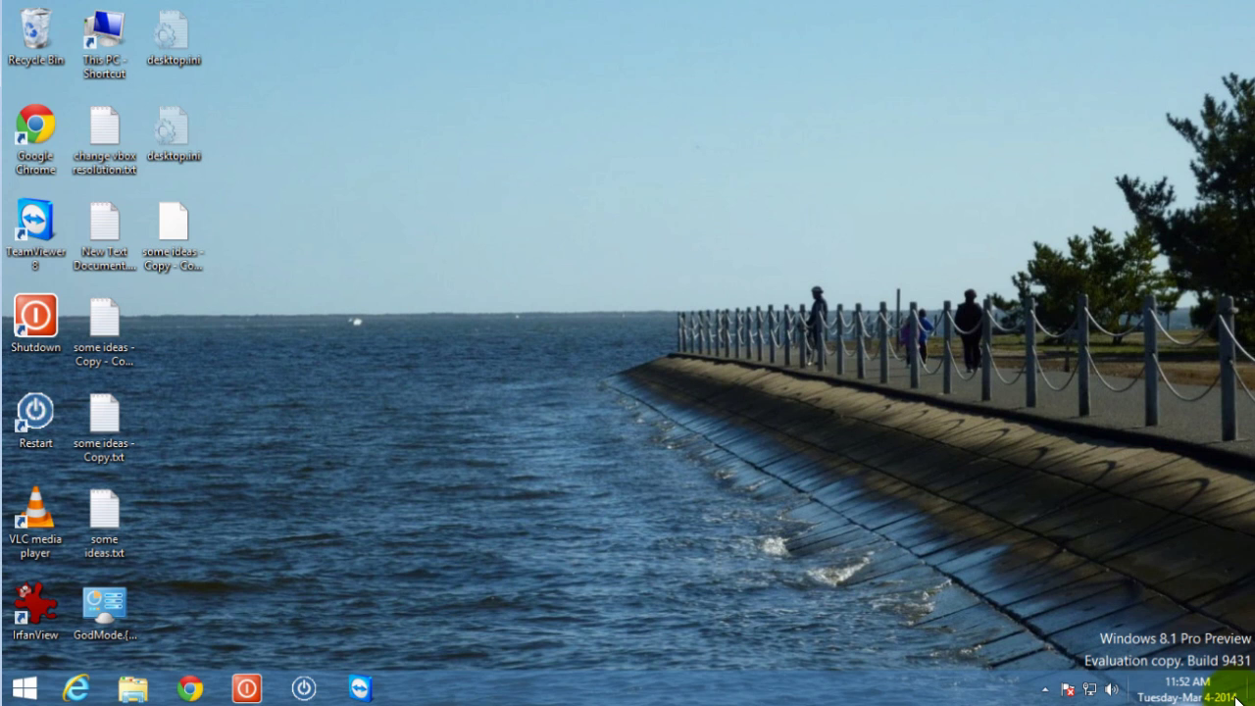
mouse_move(1248, 685)
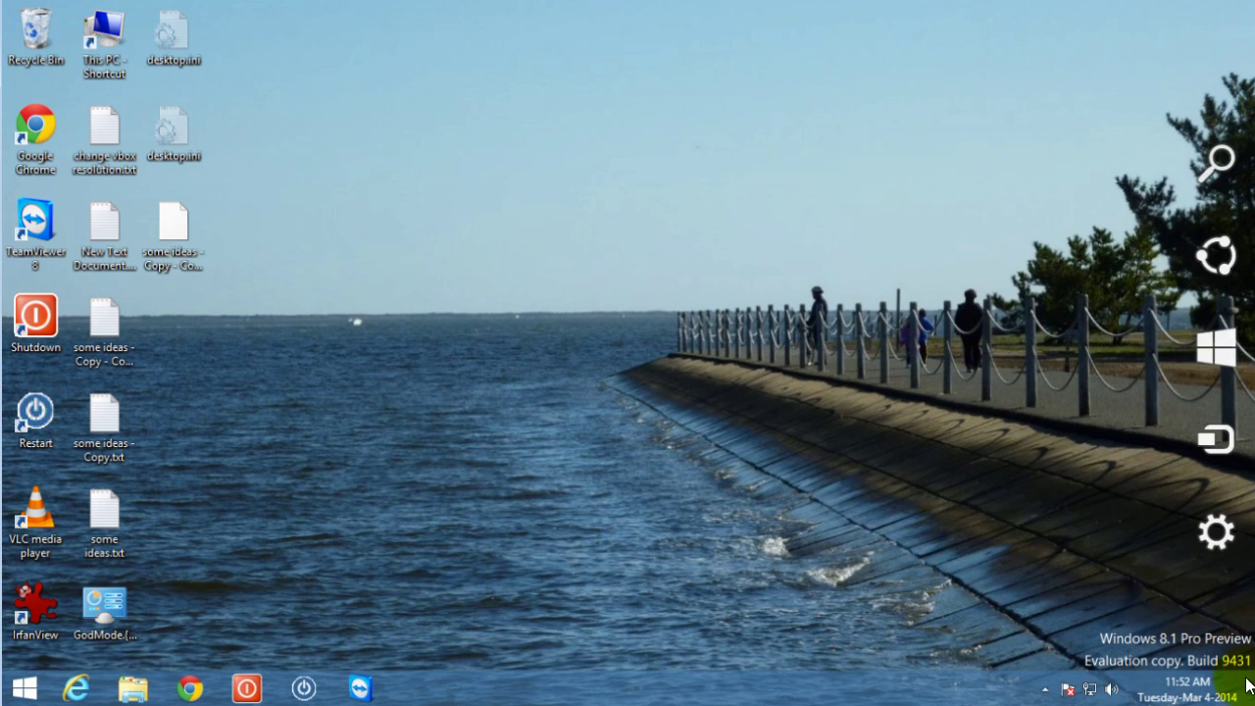
left_click(1221, 530)
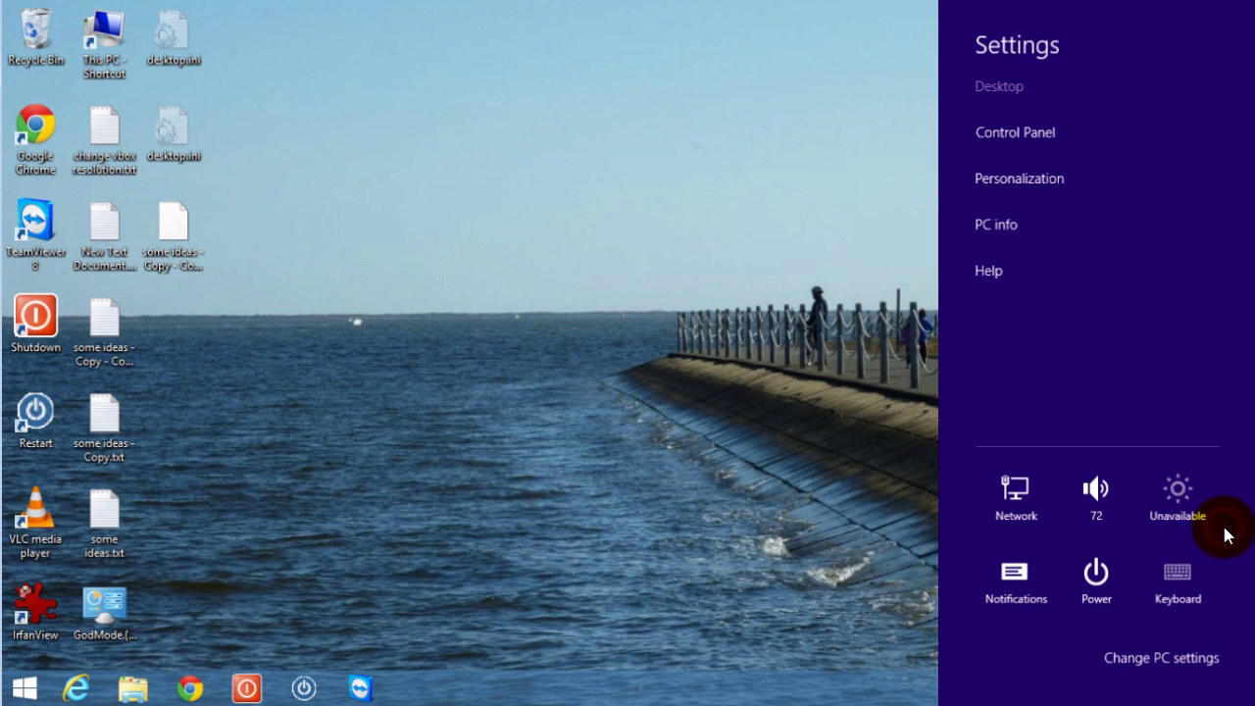
left_click(991, 131)
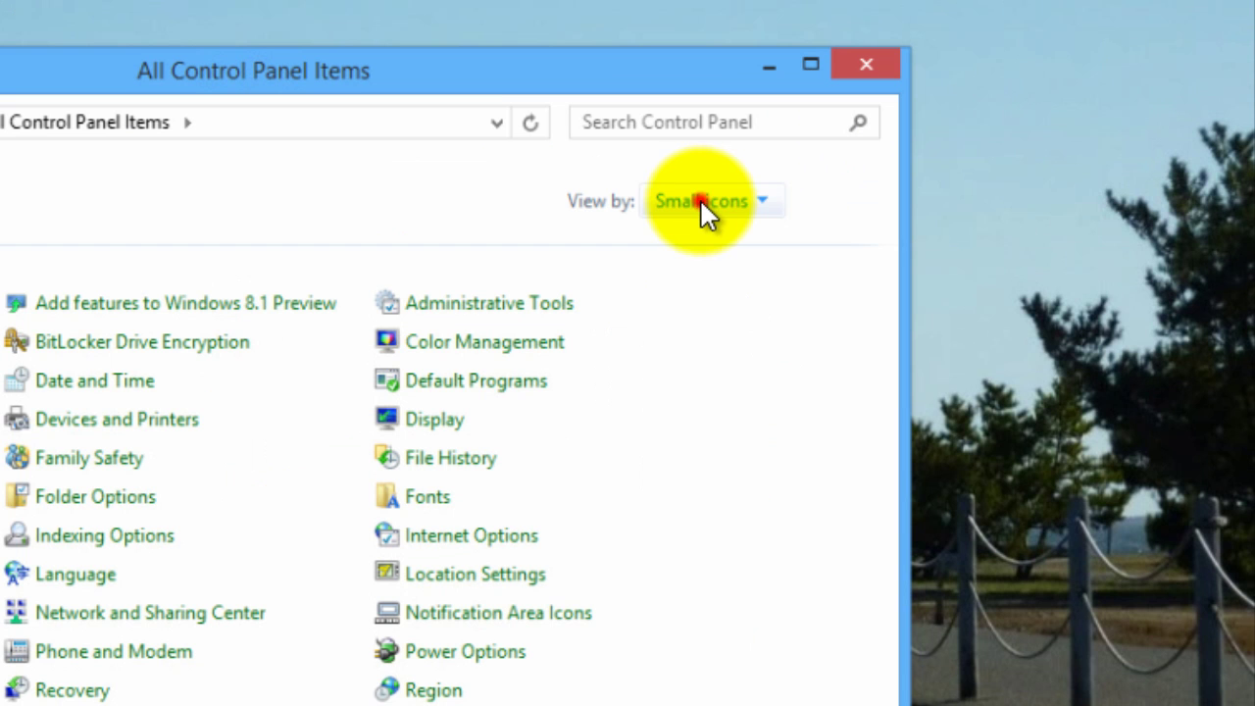
Step: Switch View by to Category and back to Small icons, then open Ease of Access Center
left_click(923, 119)
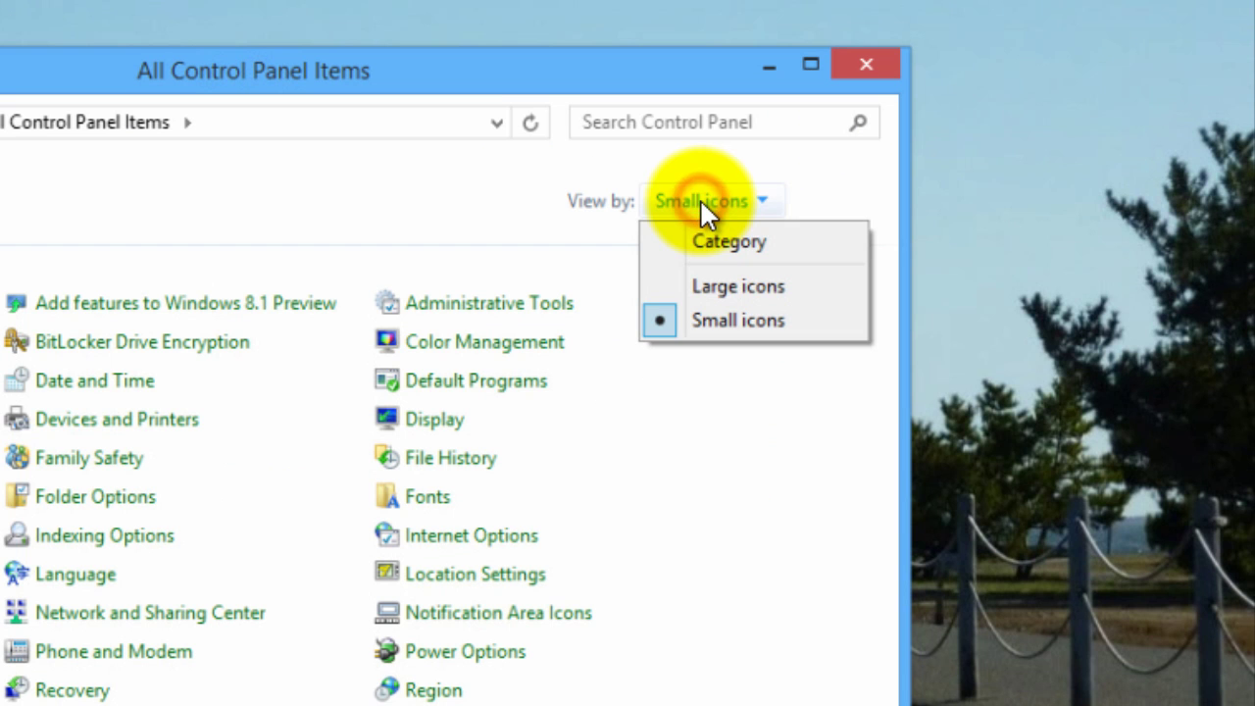
left_click(706, 241)
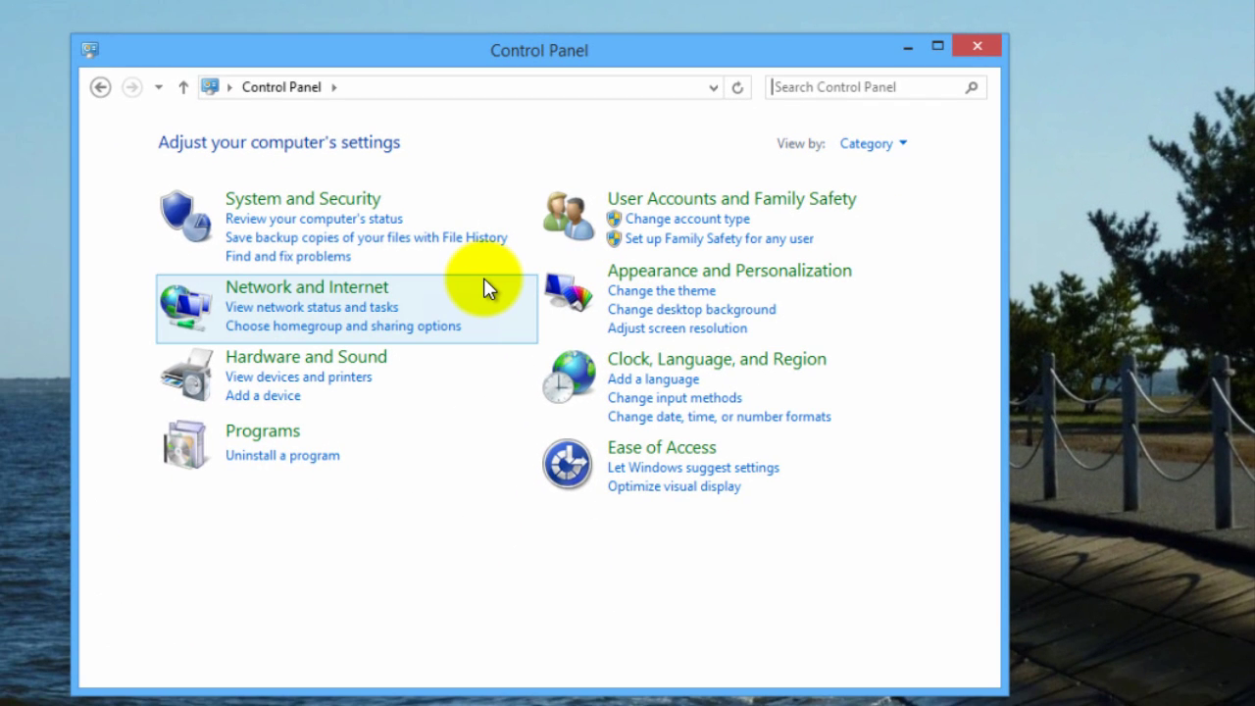
left_click(880, 148)
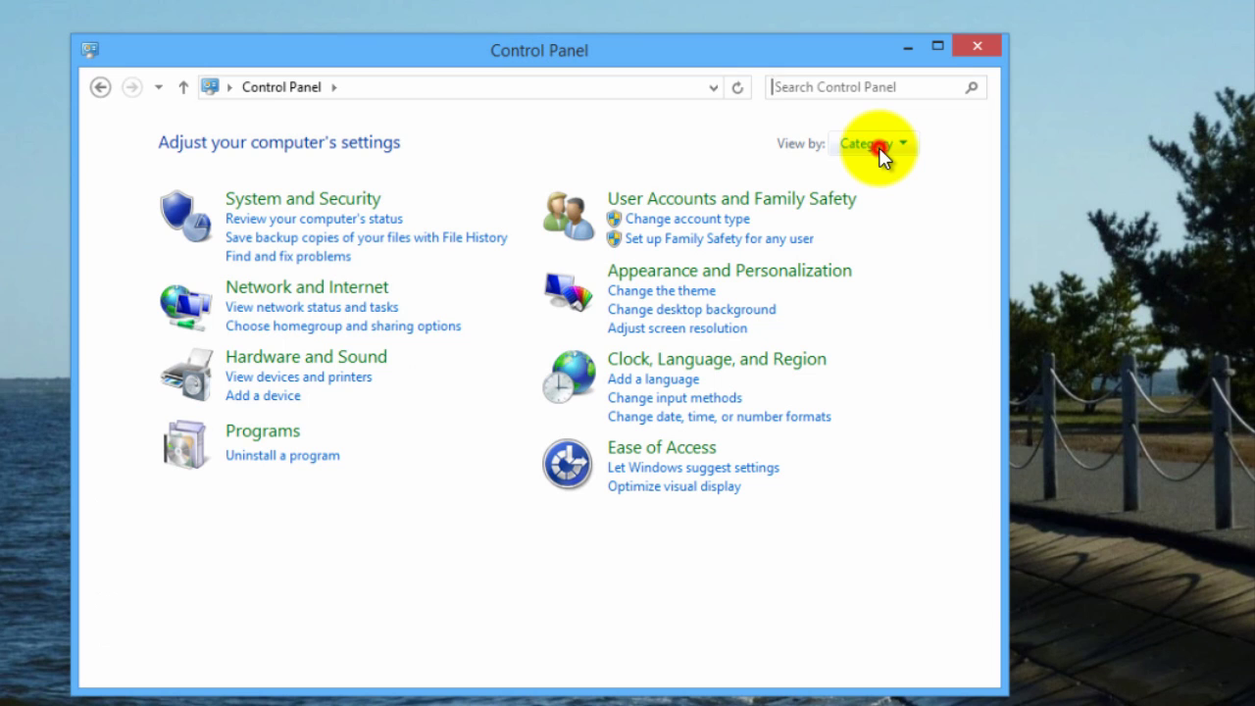
left_click(888, 231)
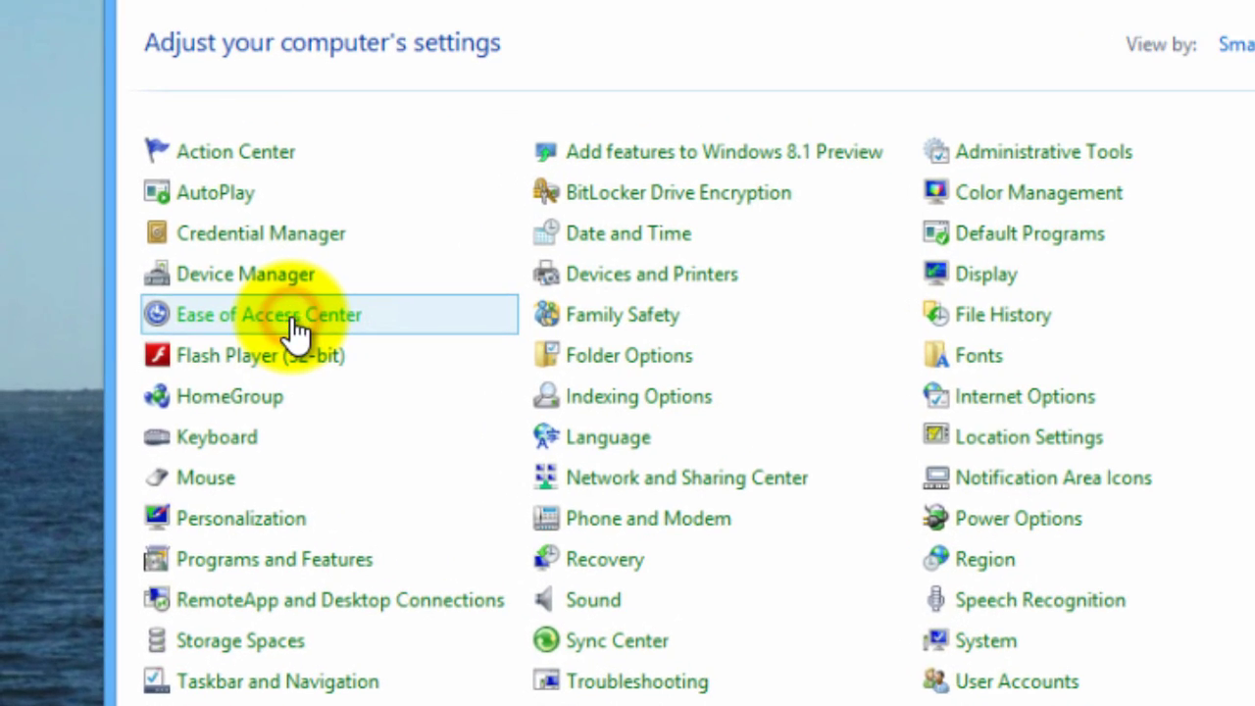
left_click(295, 324)
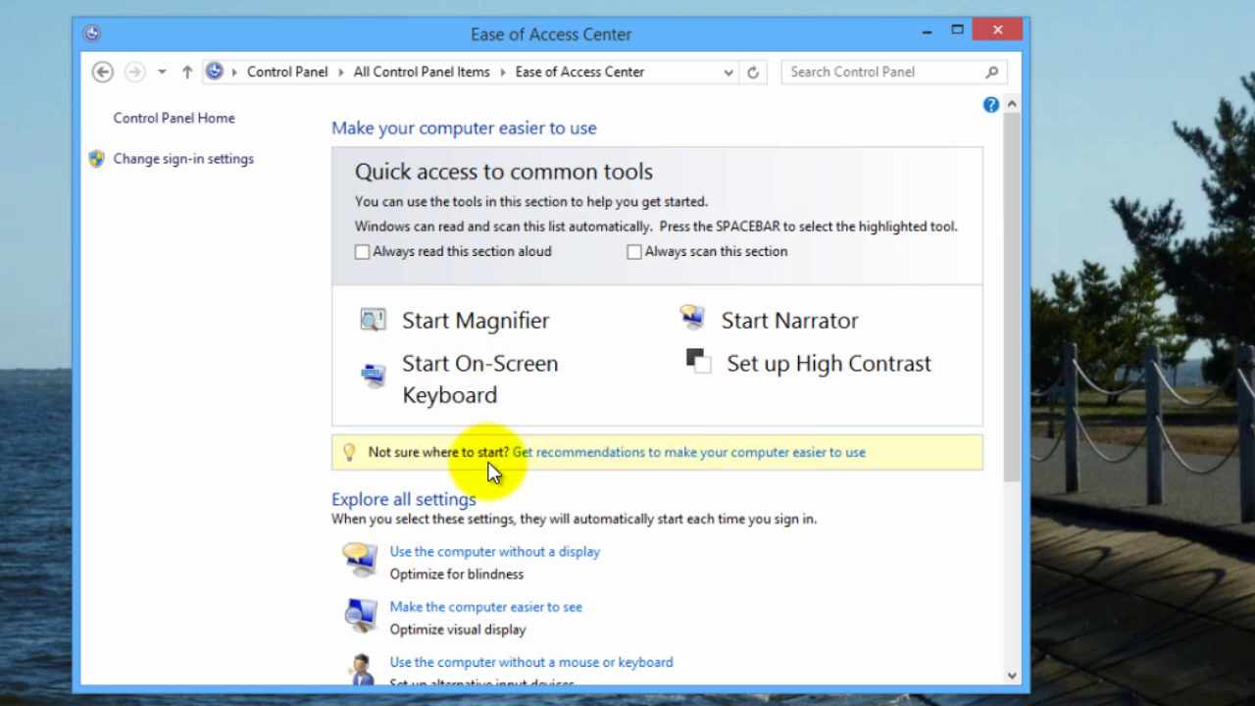
Step: Turn on Use On-Screen Keyboard for using the computer without a mouse or keyboard
left_click(1019, 397)
left_click_drag(1018, 449, 1017, 533)
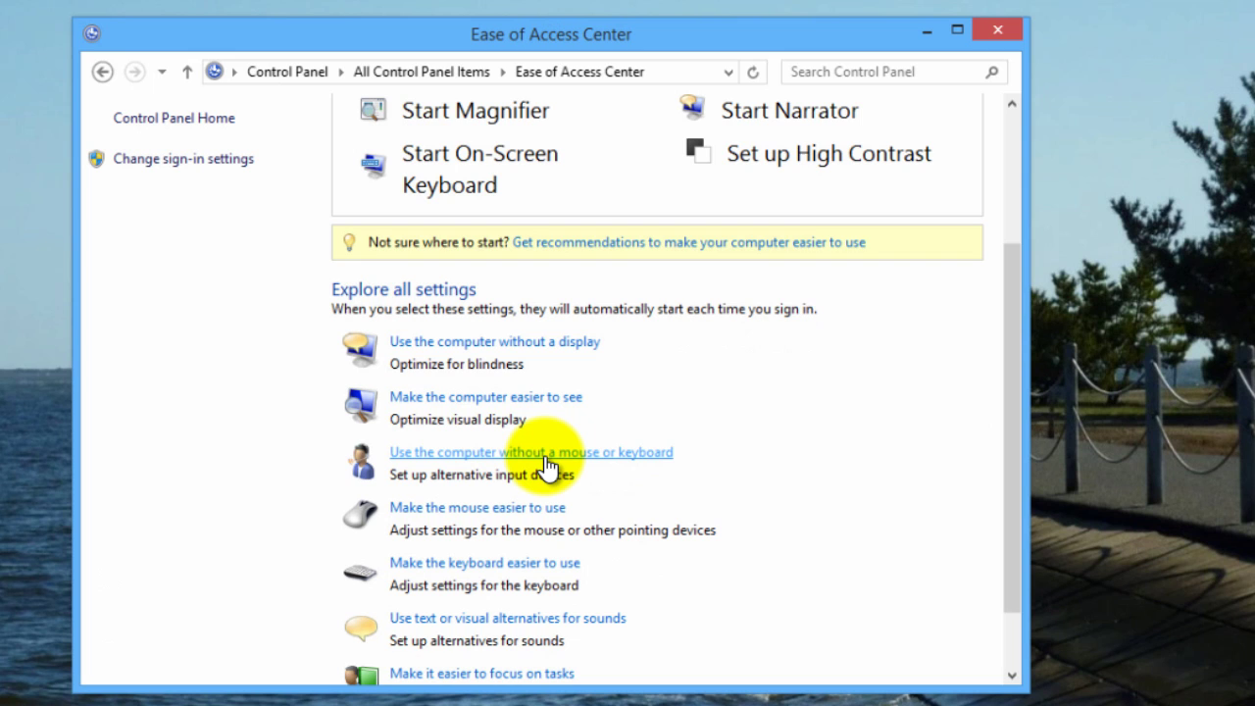
left_click(545, 456)
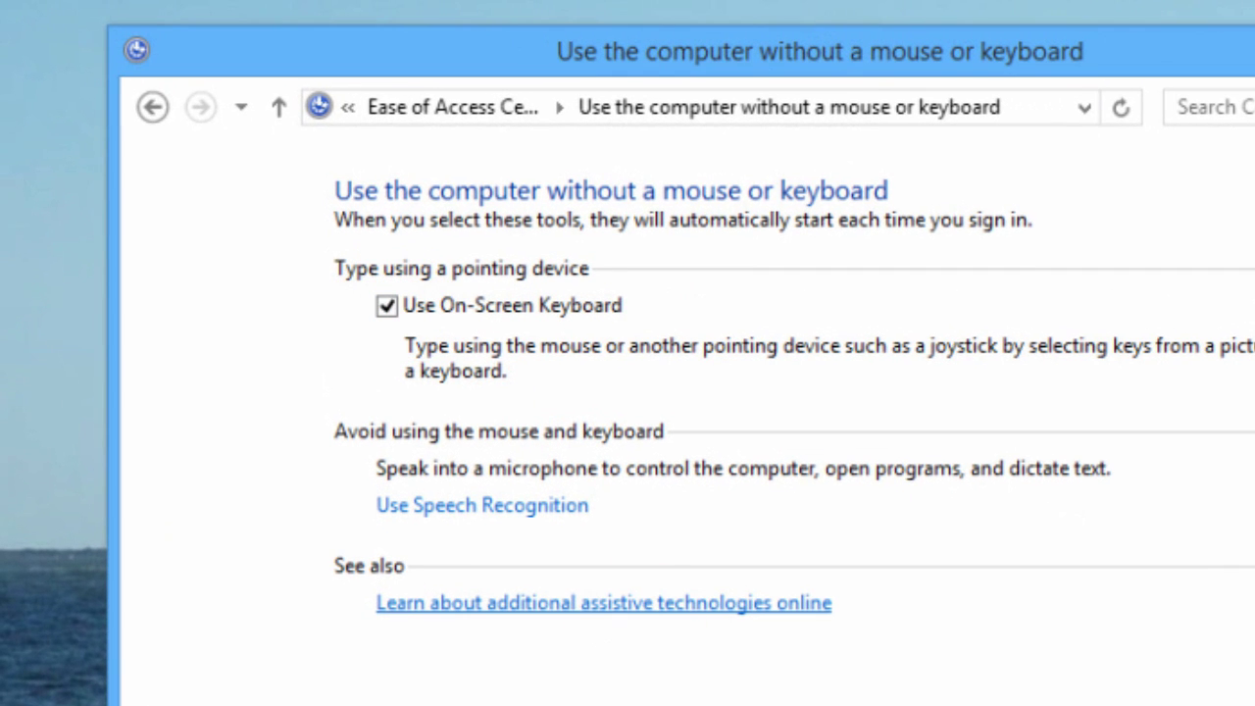
left_click(712, 650)
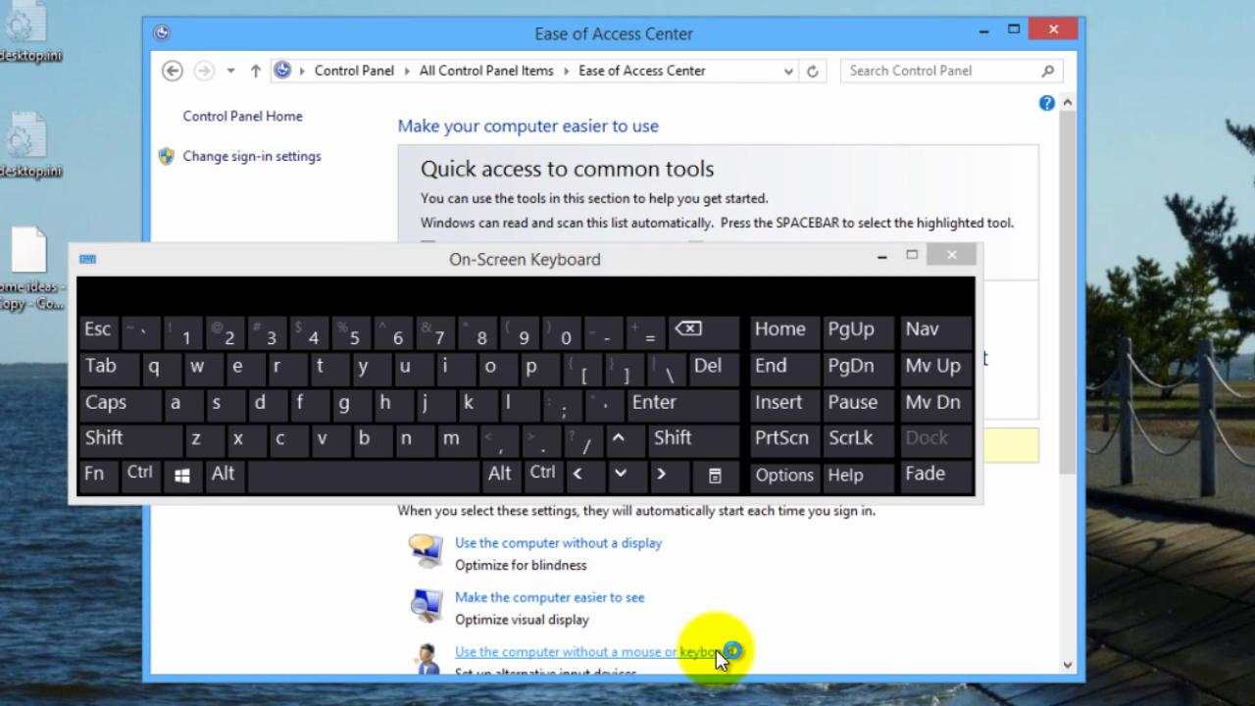
left_click(1053, 31)
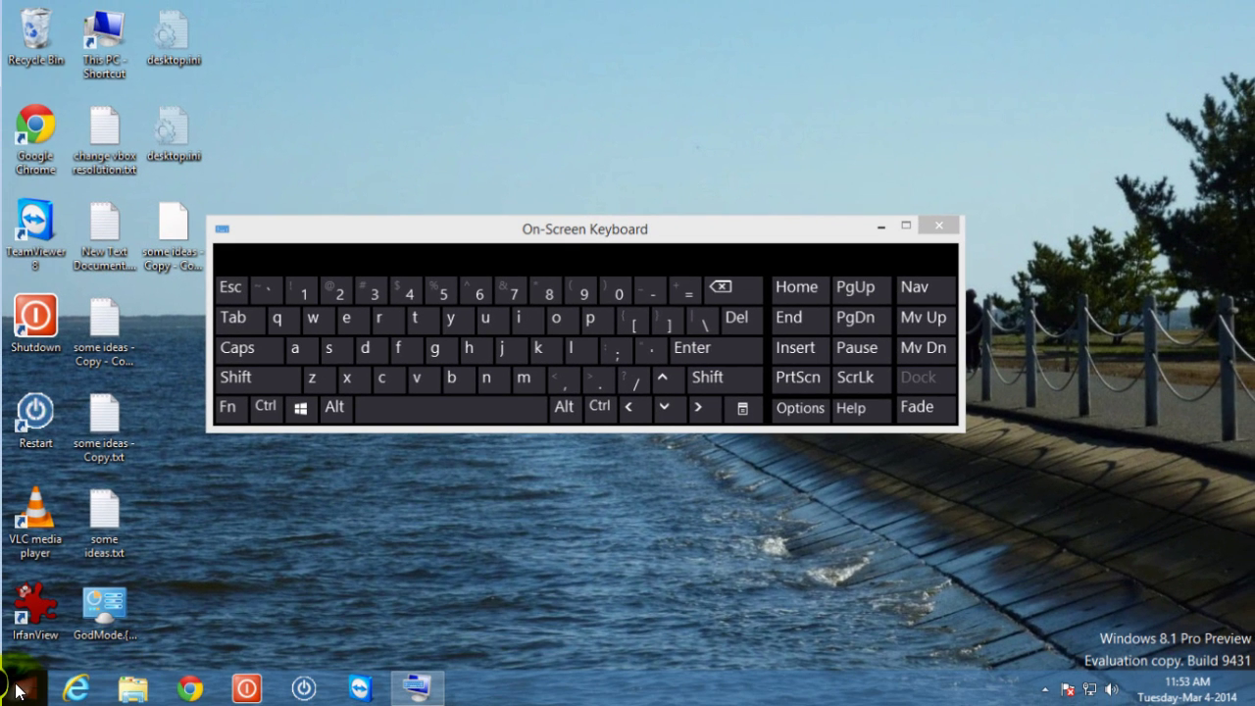
Step: Right-click Start to show the Win+X quick-access menu
right_click(18, 692)
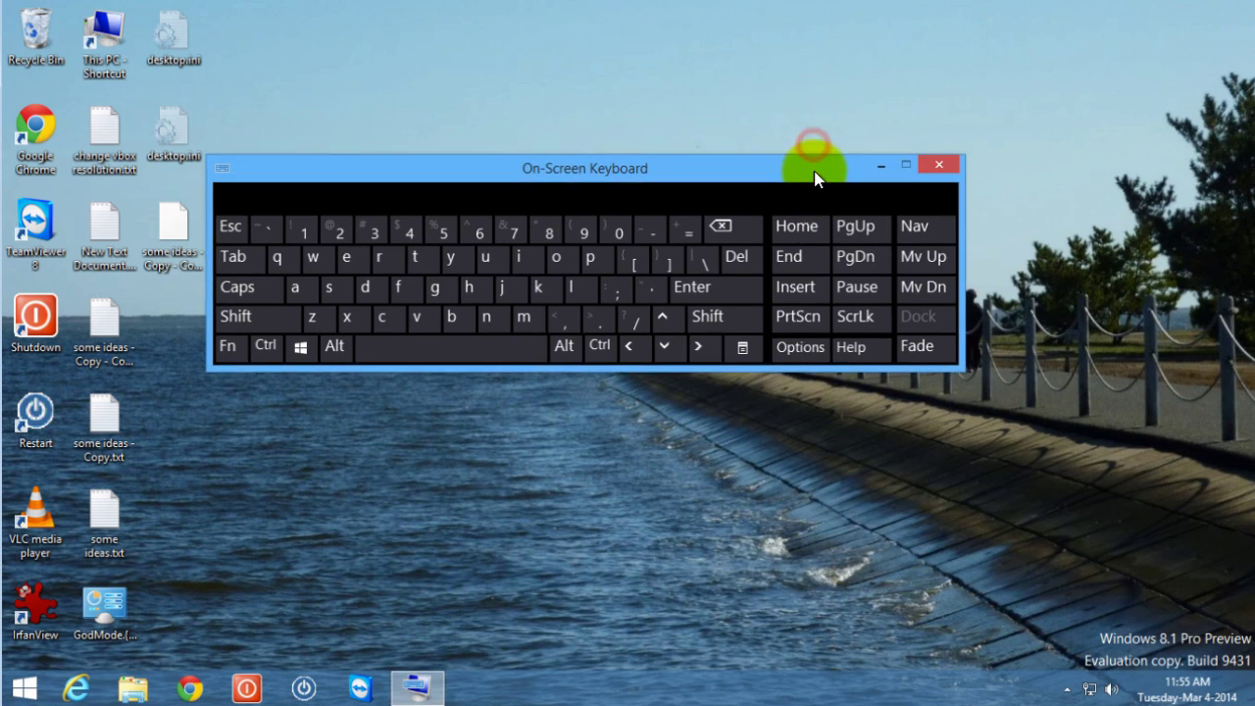
mouse_move(1251, 30)
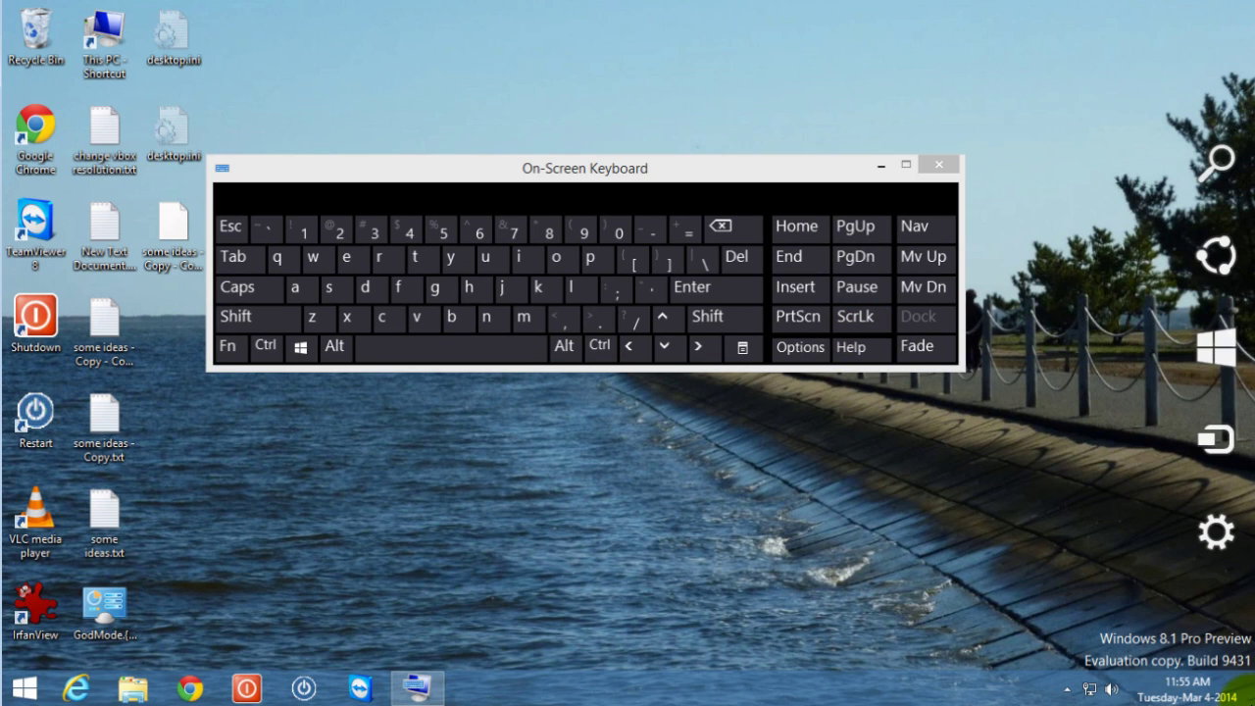
Step: Open Control Panel, close the On-Screen Keyboard and enter Ease of Access Center
left_click(1218, 540)
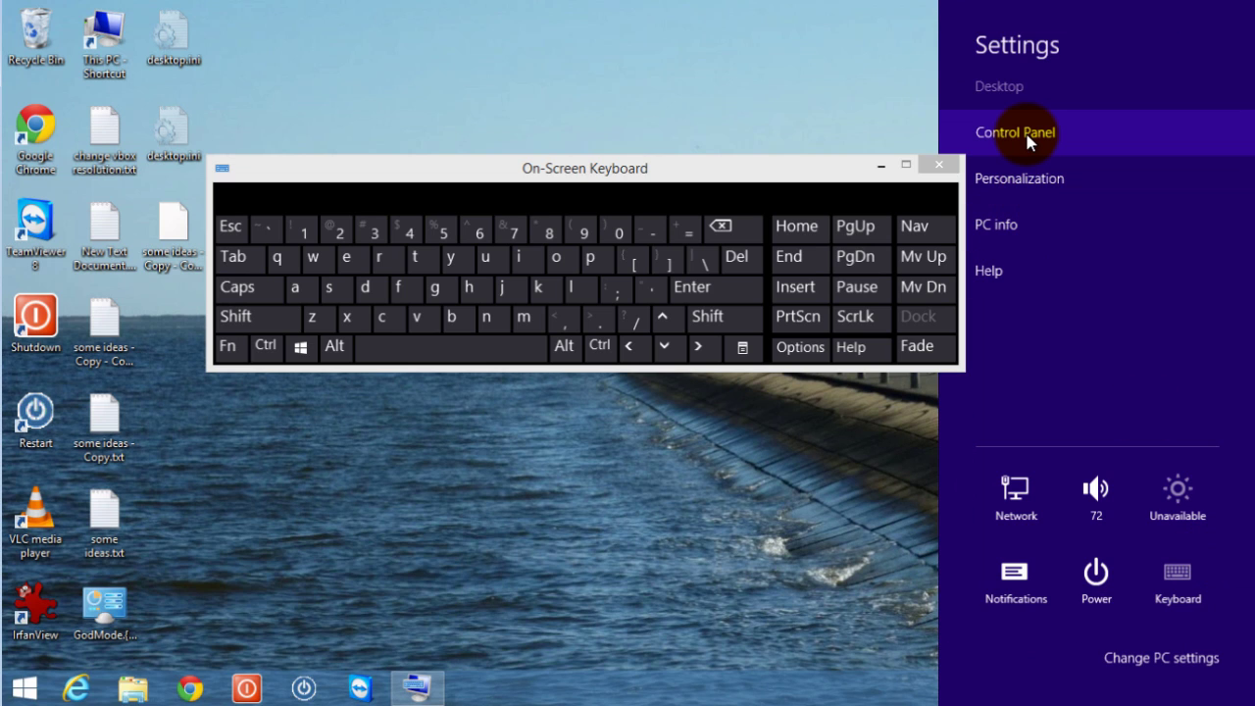
left_click(1028, 137)
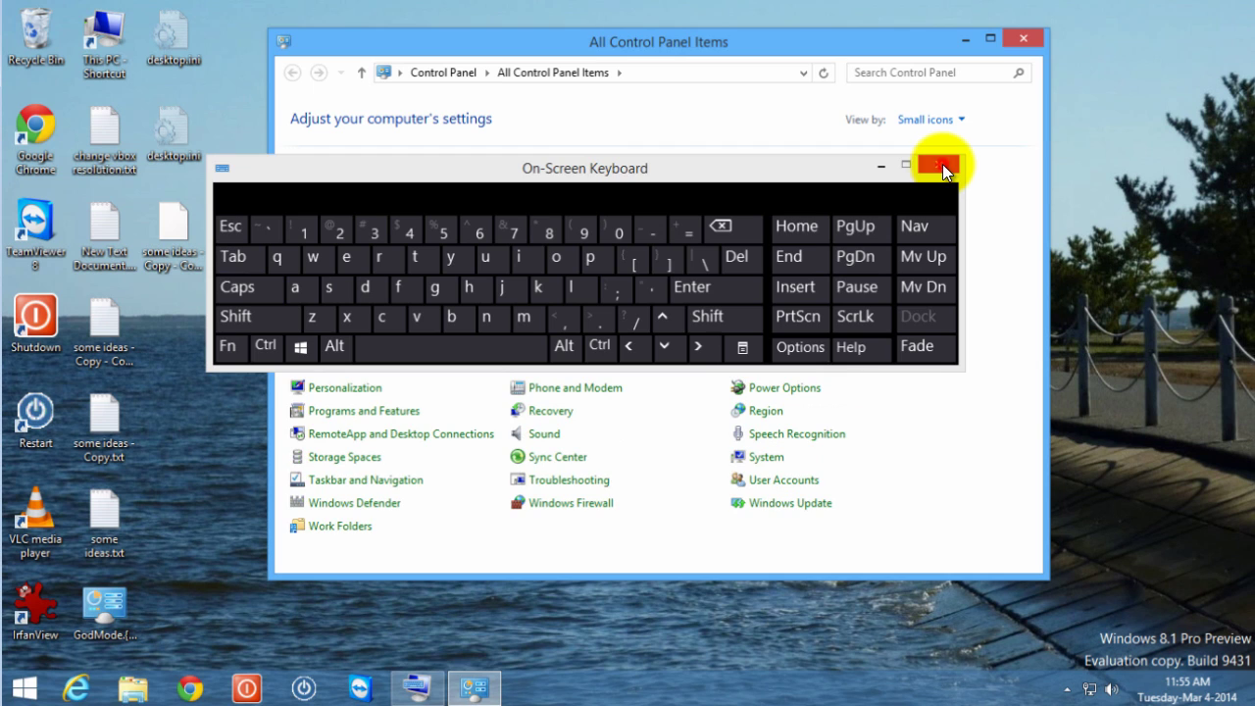
left_click(941, 167)
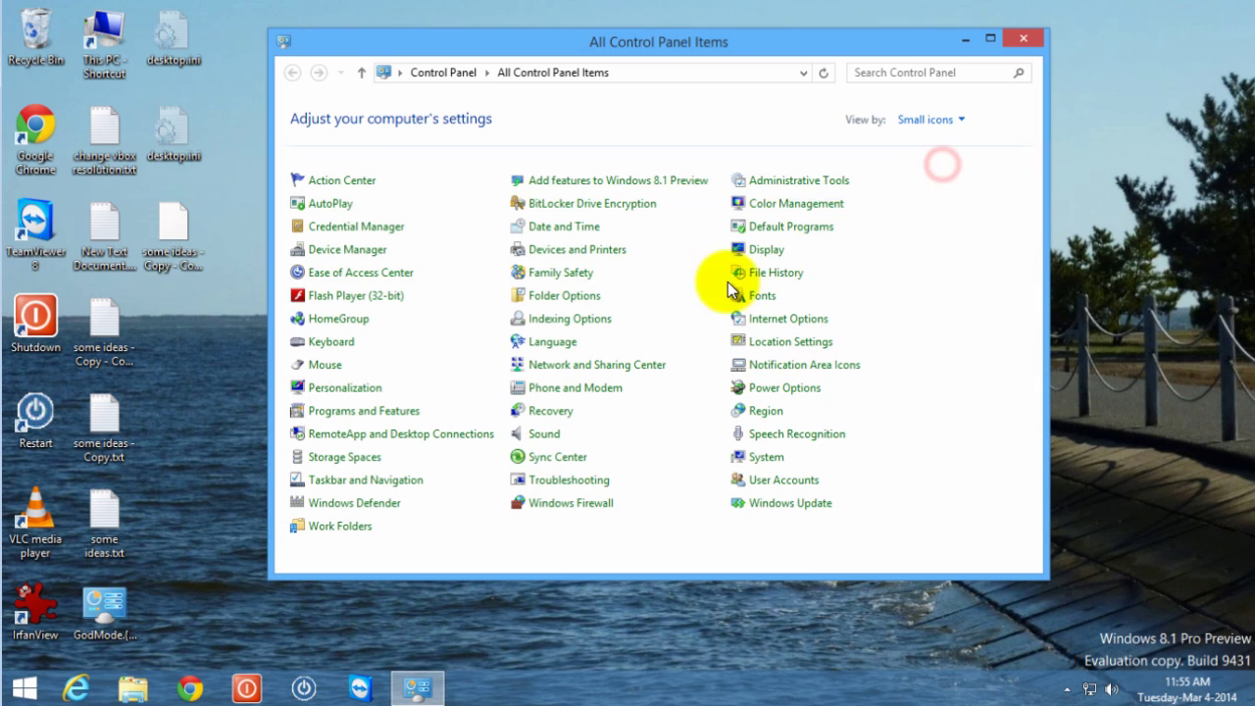
left_click(390, 274)
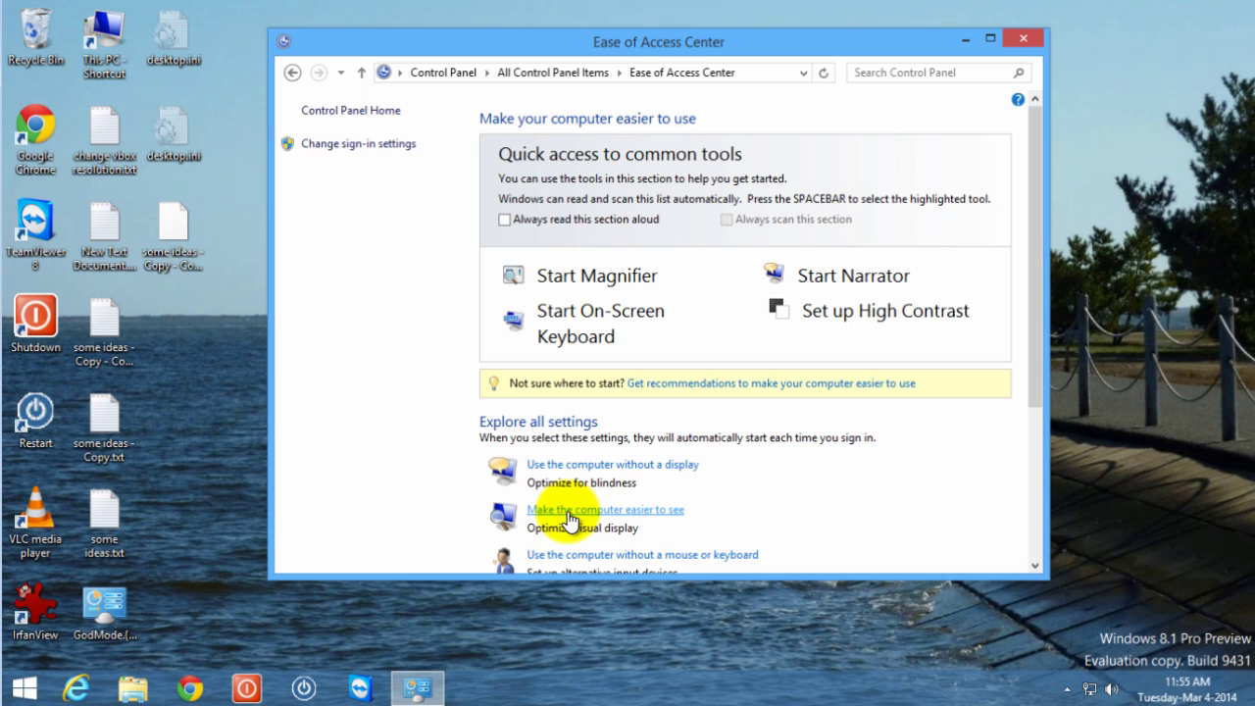
Step: Uncheck Use On-Screen Keyboard under mouse-free settings and save with Apply and OK
left_click(646, 557)
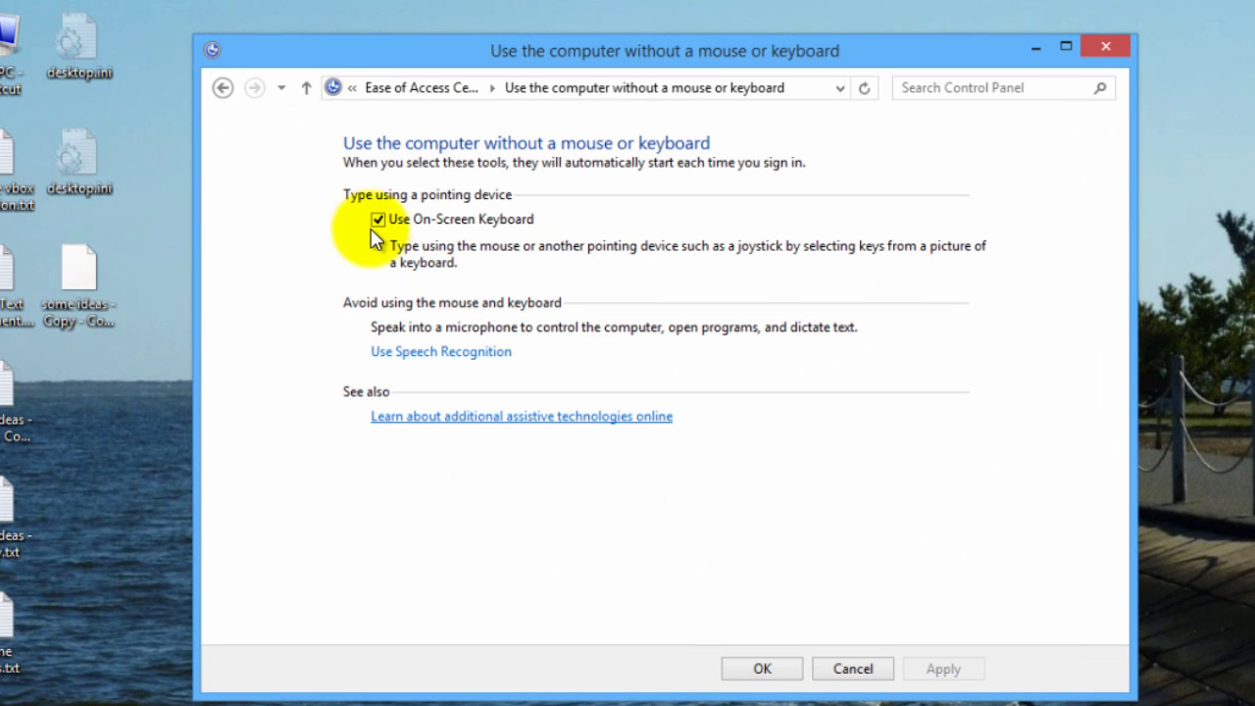
left_click(380, 219)
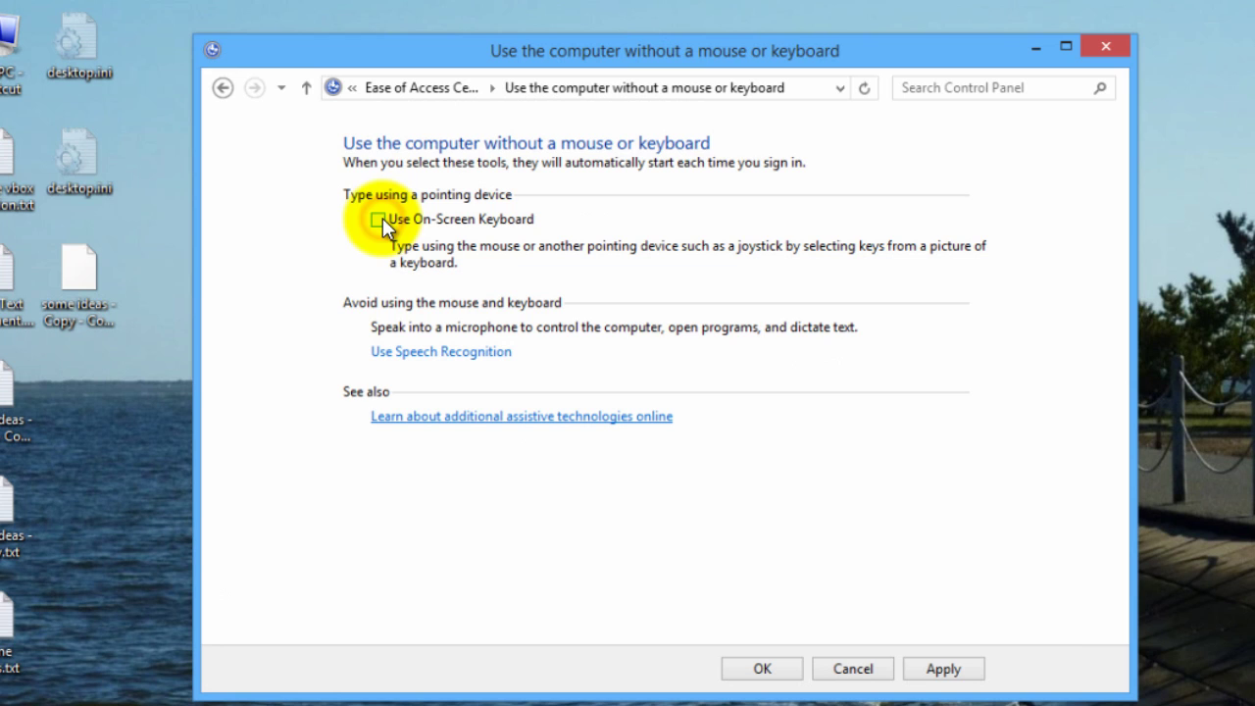
left_click(939, 672)
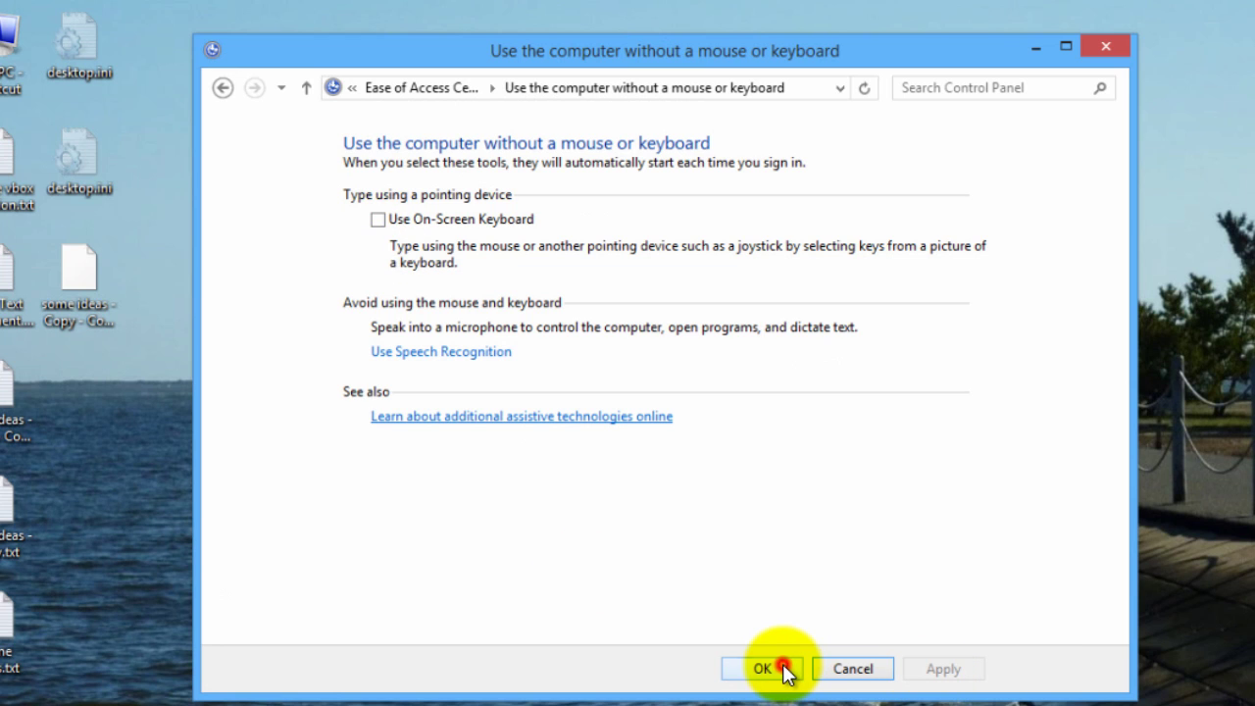
left_click(785, 670)
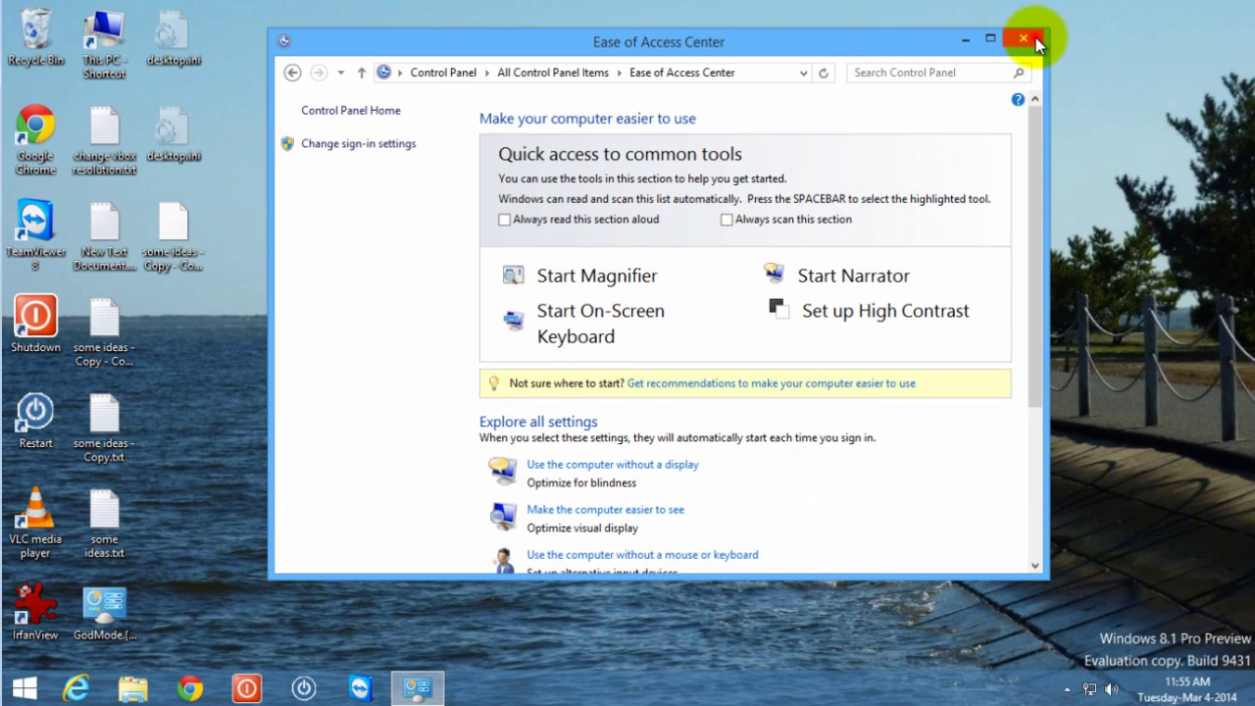
Step: Close Ease of Access Center and sign out via the Start screen's account menu
left_click(1023, 40)
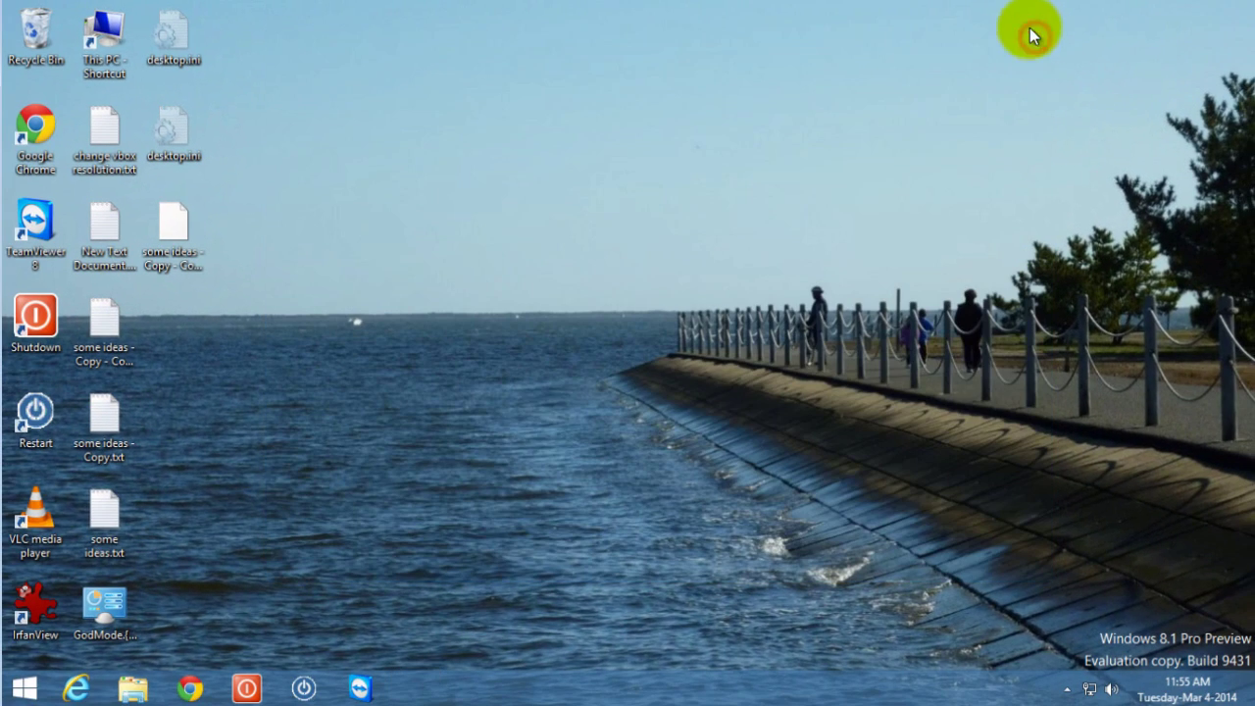
left_click(16, 691)
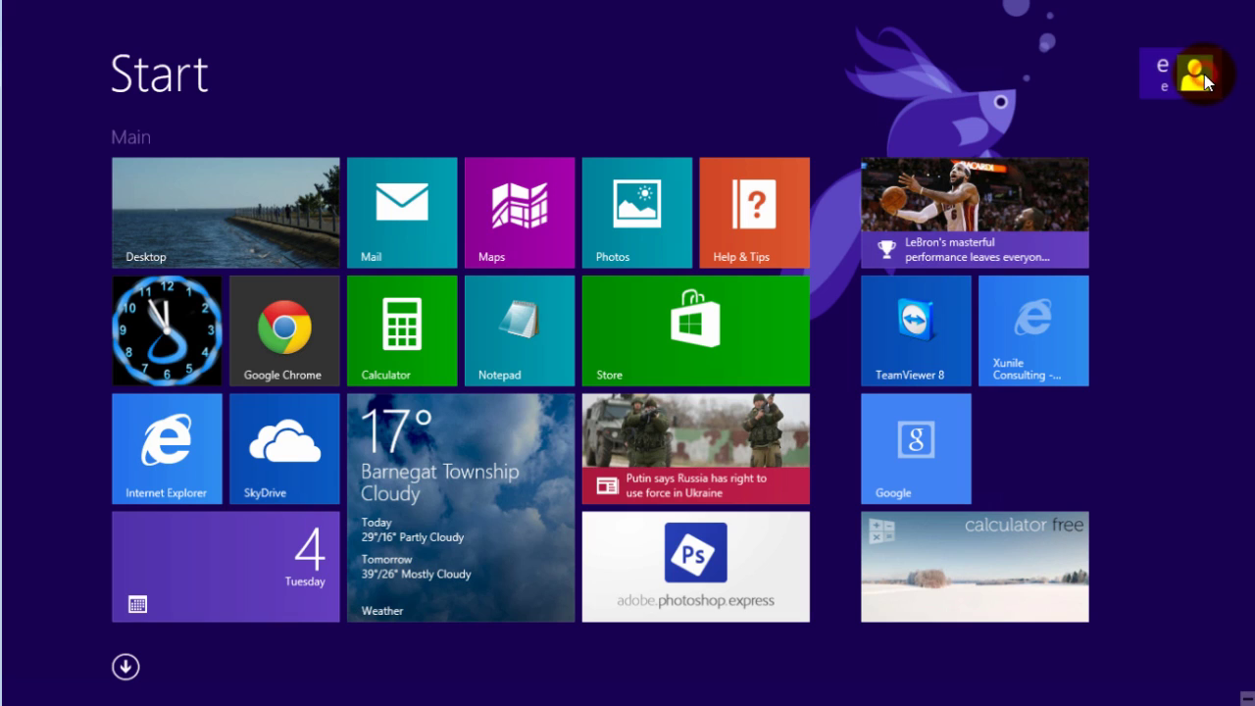
left_click(1205, 79)
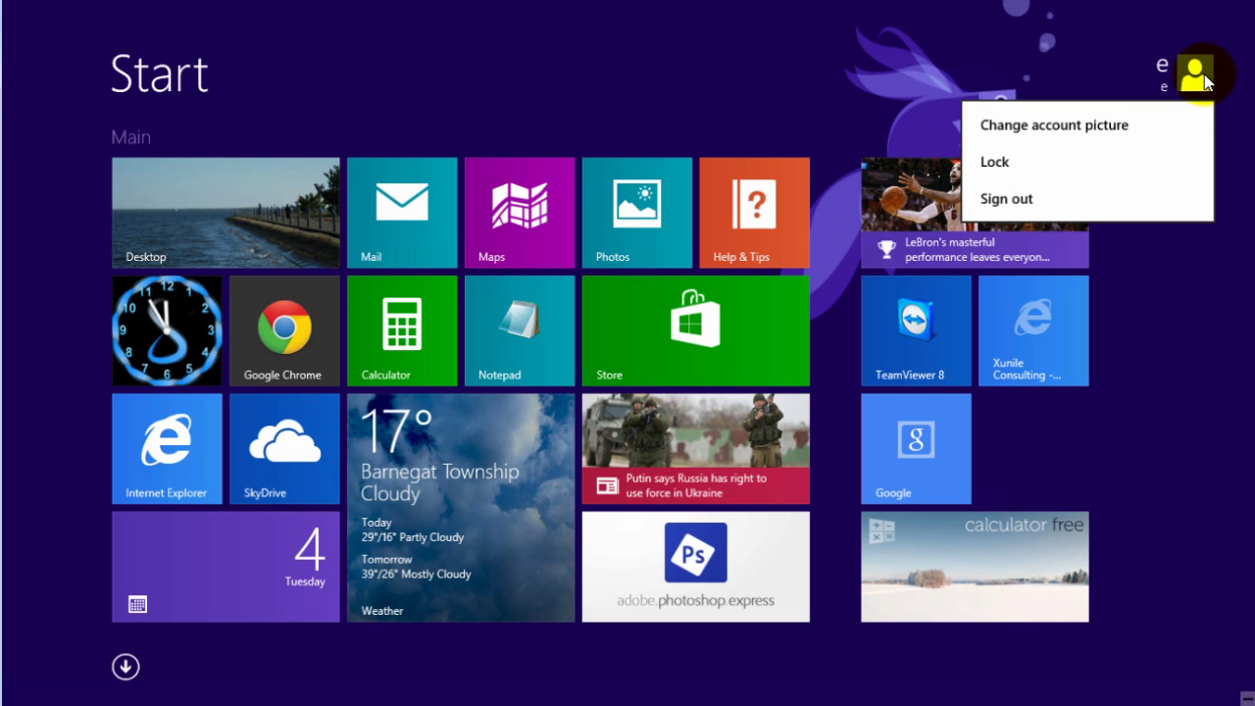
left_click(1045, 196)
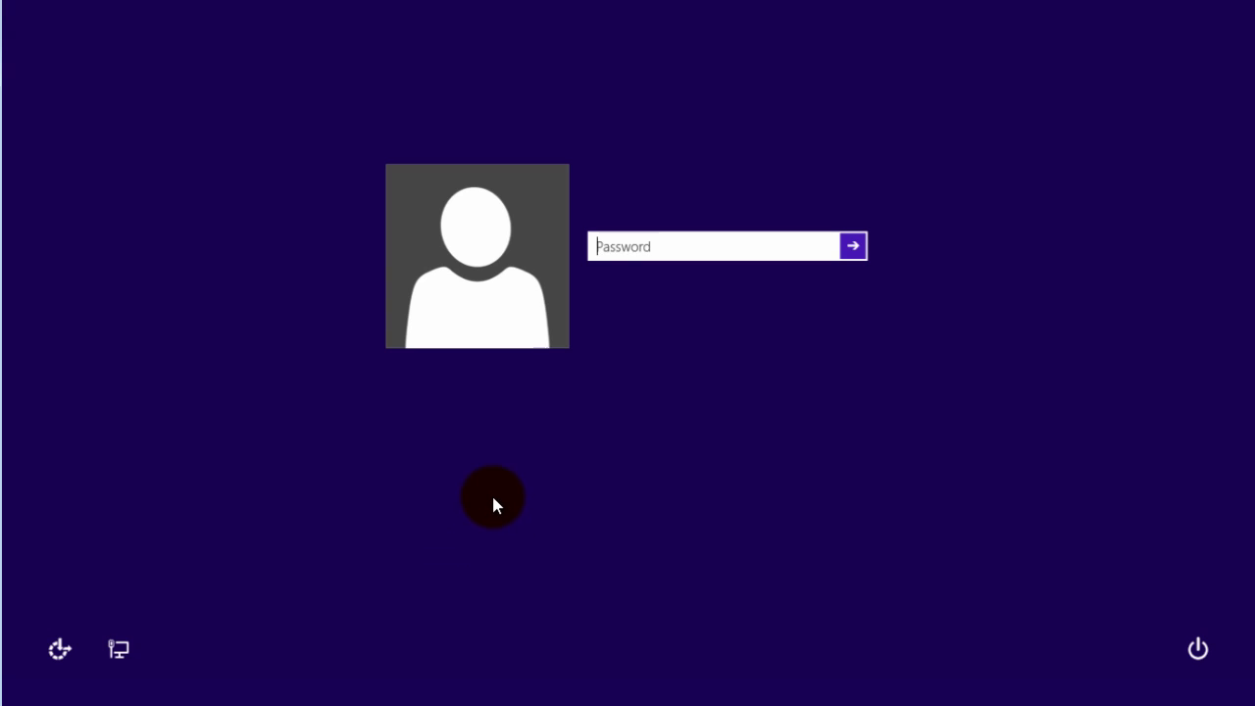
Step: Launch the On-Screen Keyboard from the sign-in Ease of access menu, move it, then close it
left_click(611, 246)
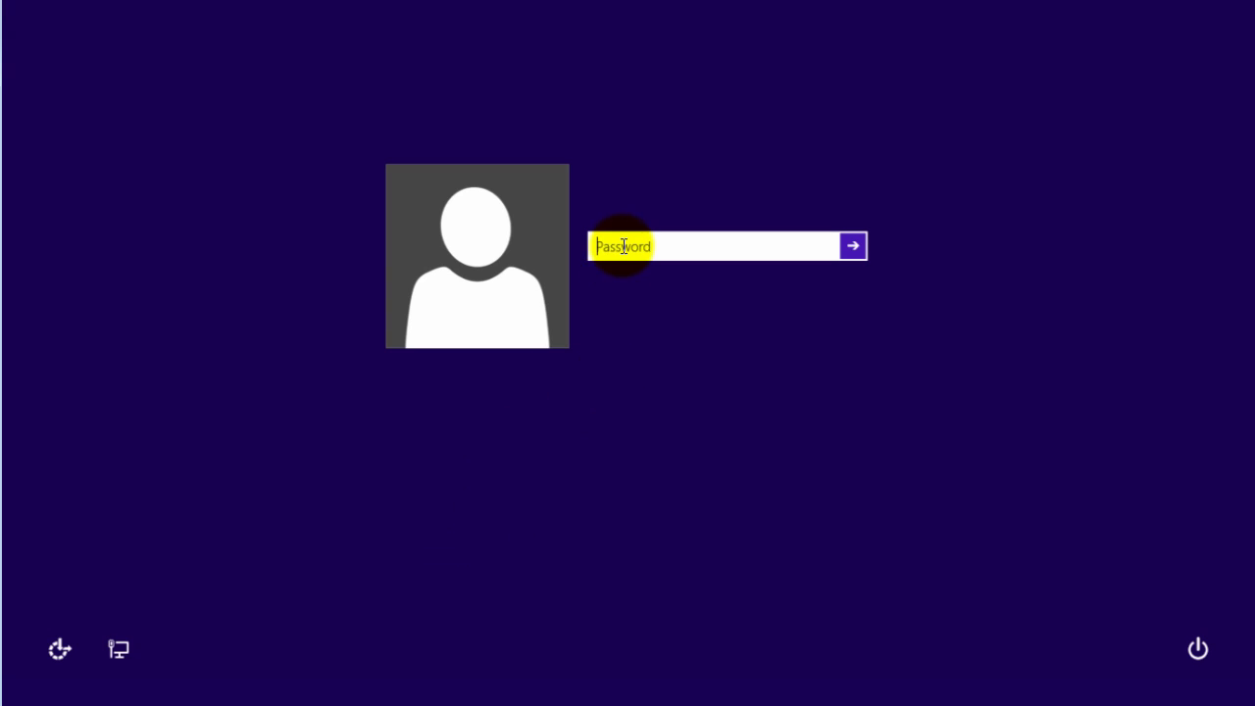
left_click(74, 642)
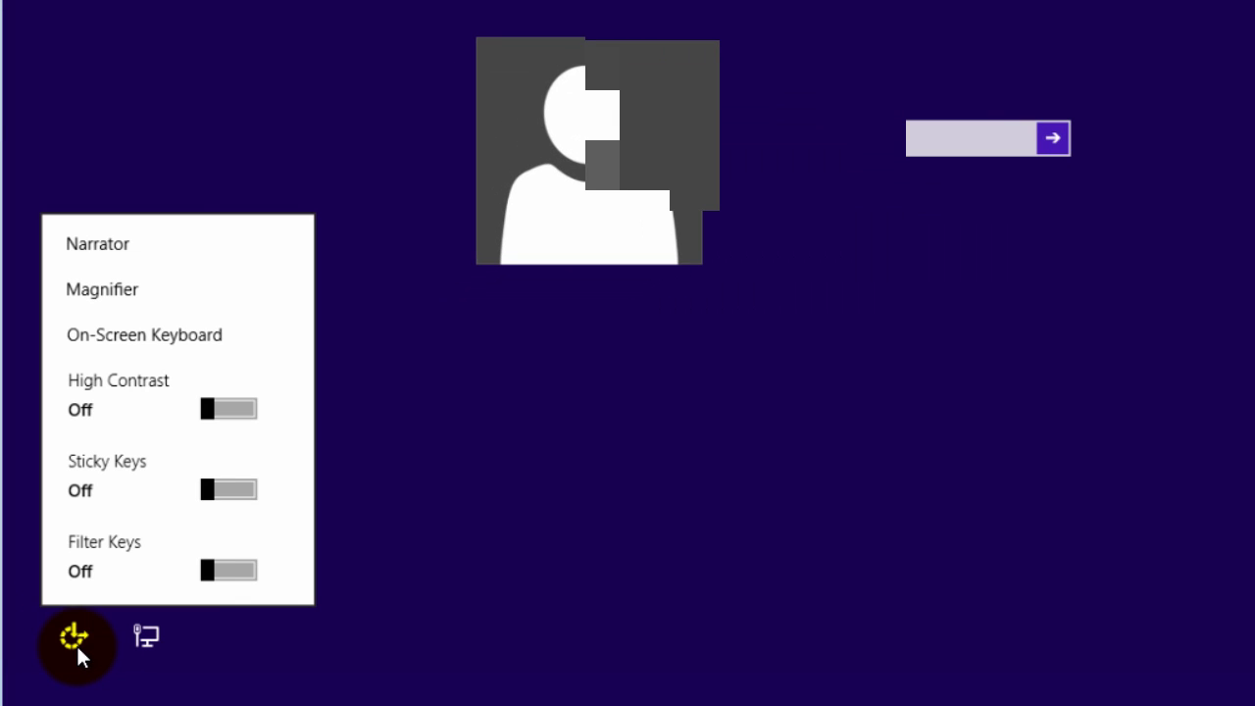
left_click(108, 335)
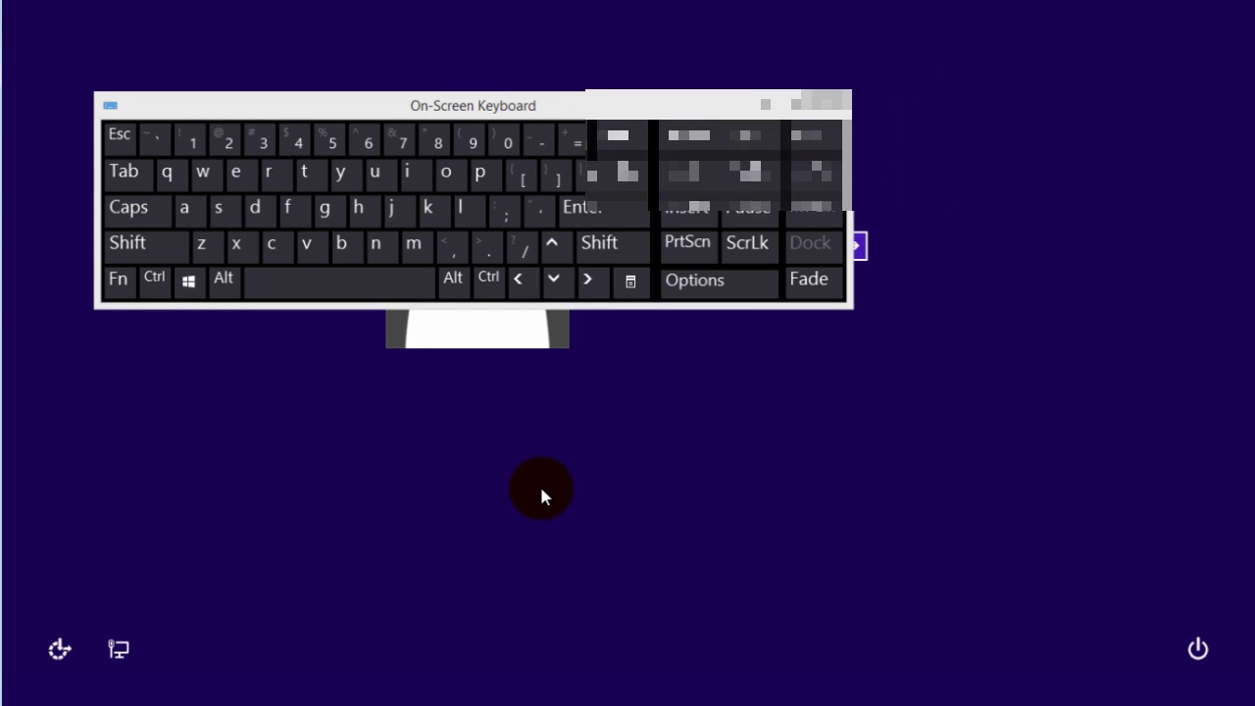
left_click_drag(607, 107, 681, 332)
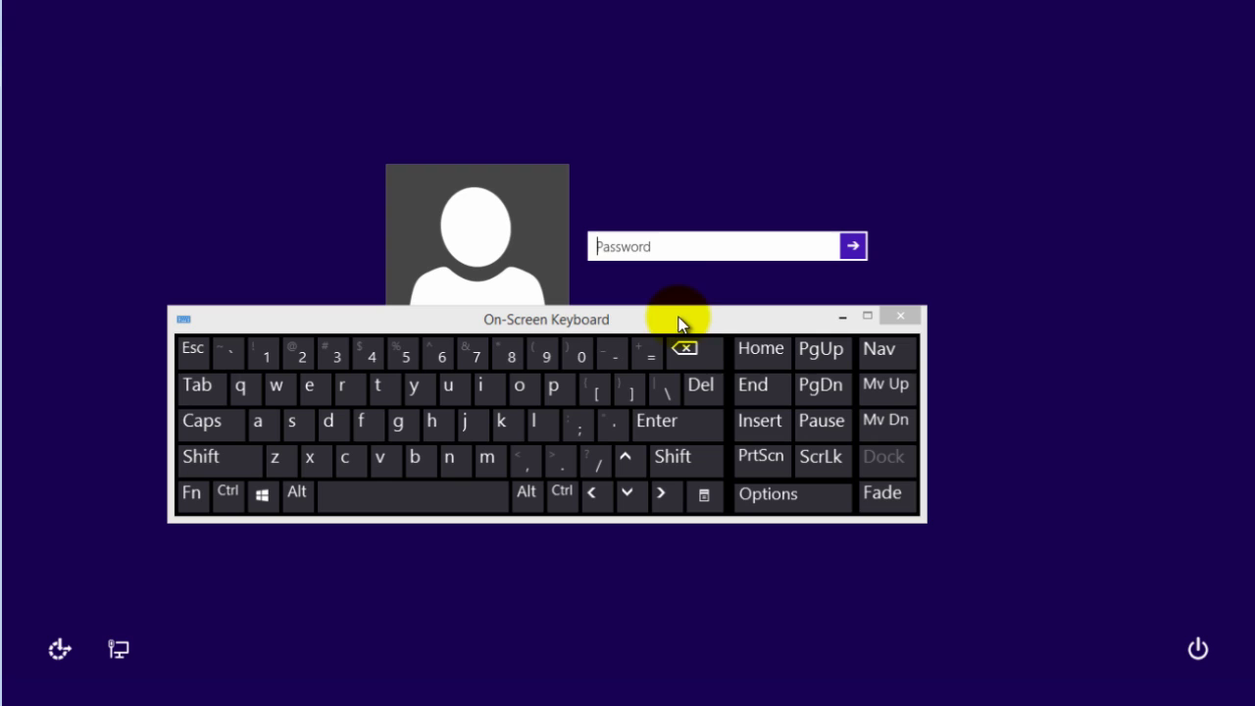
left_click(667, 246)
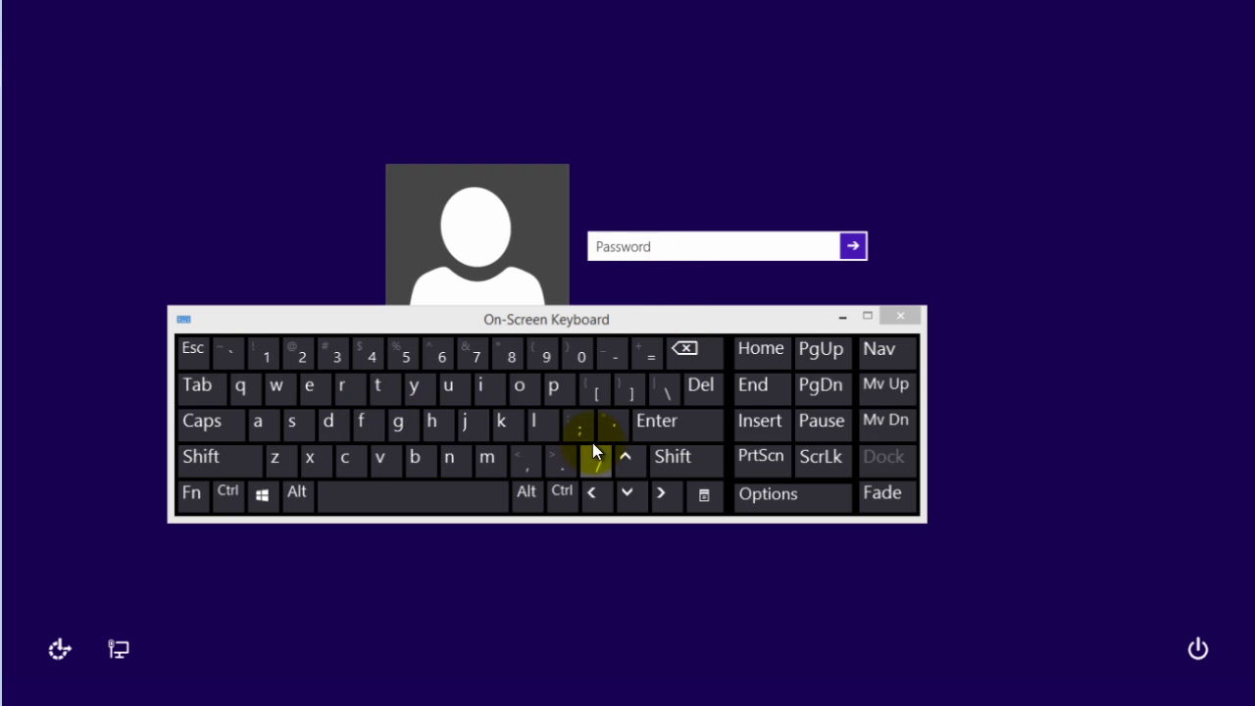
left_click(903, 318)
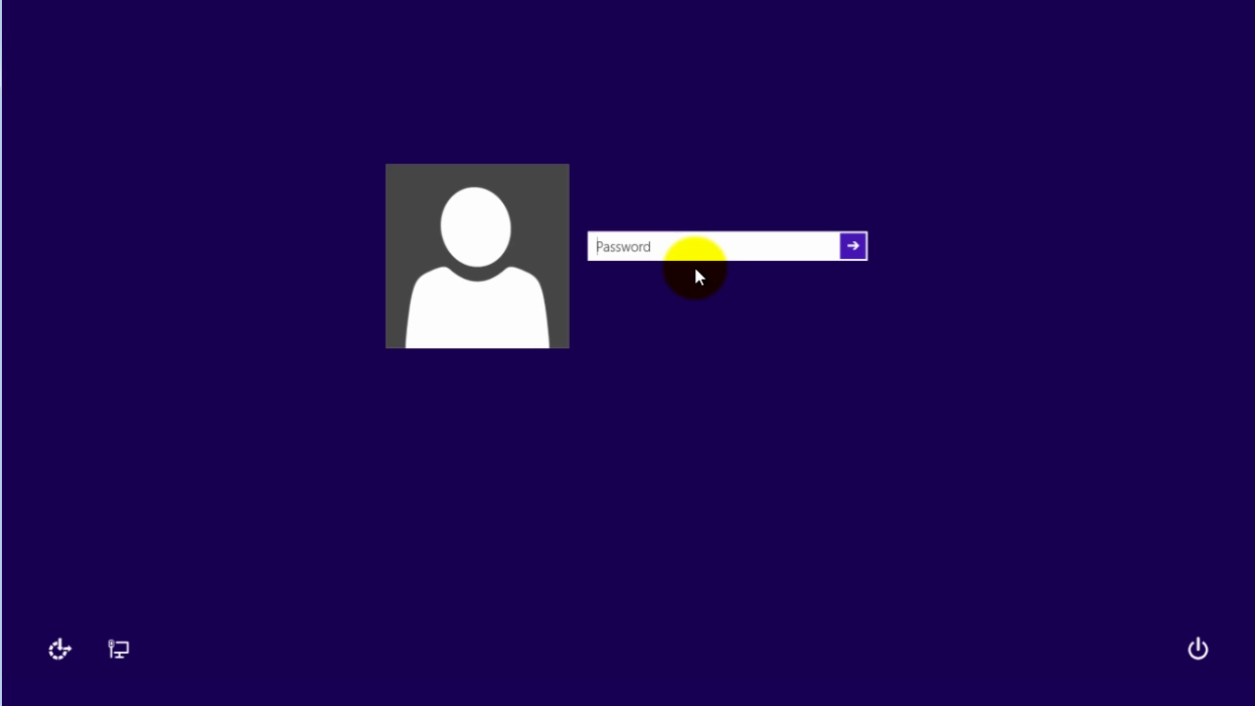
left_click(693, 247)
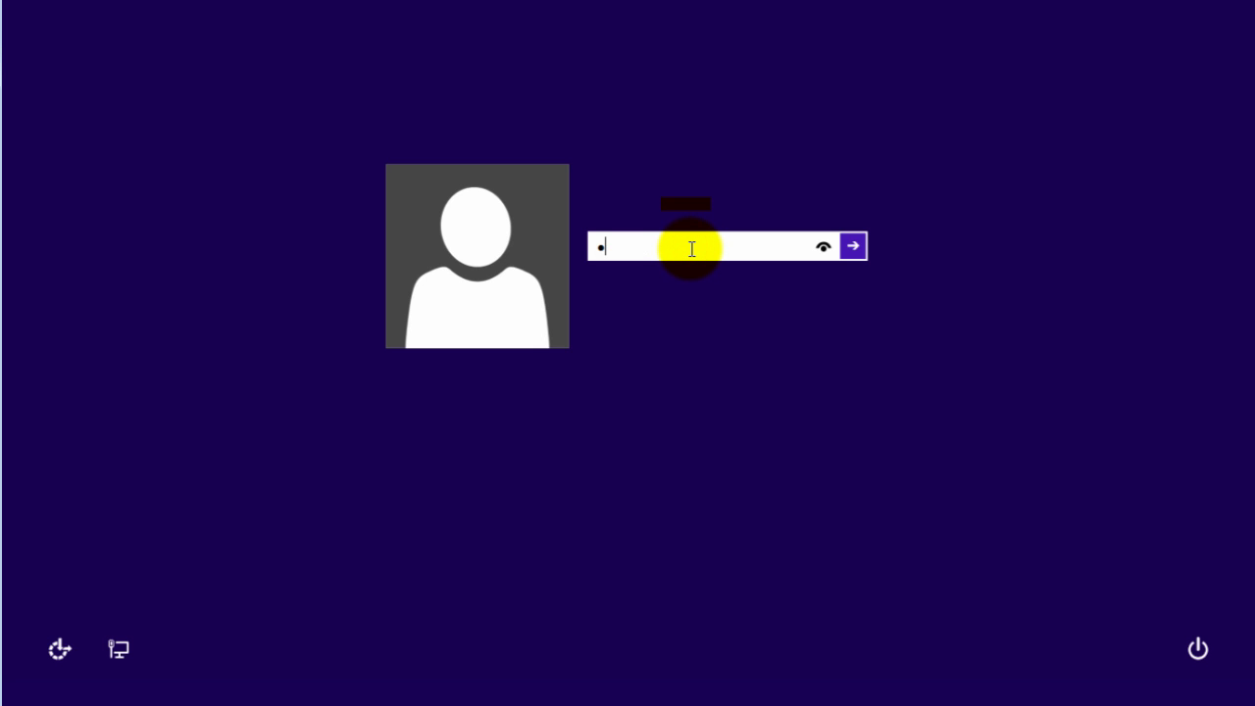
key("Return")
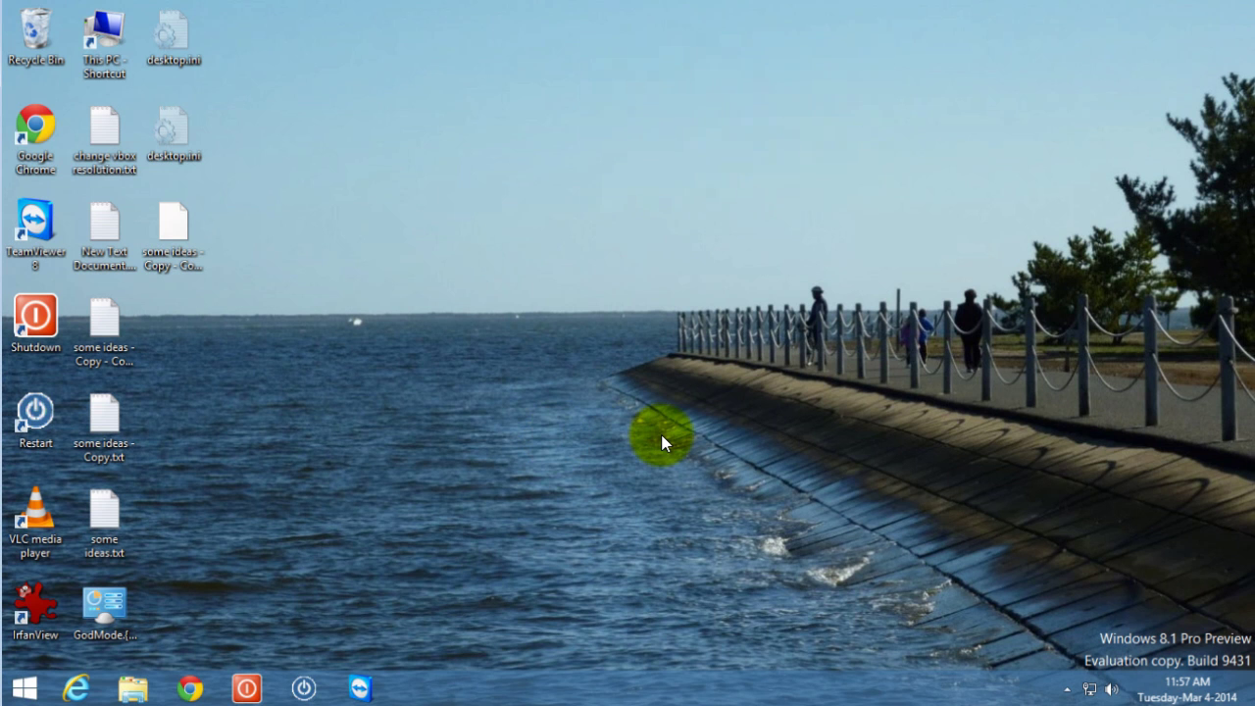